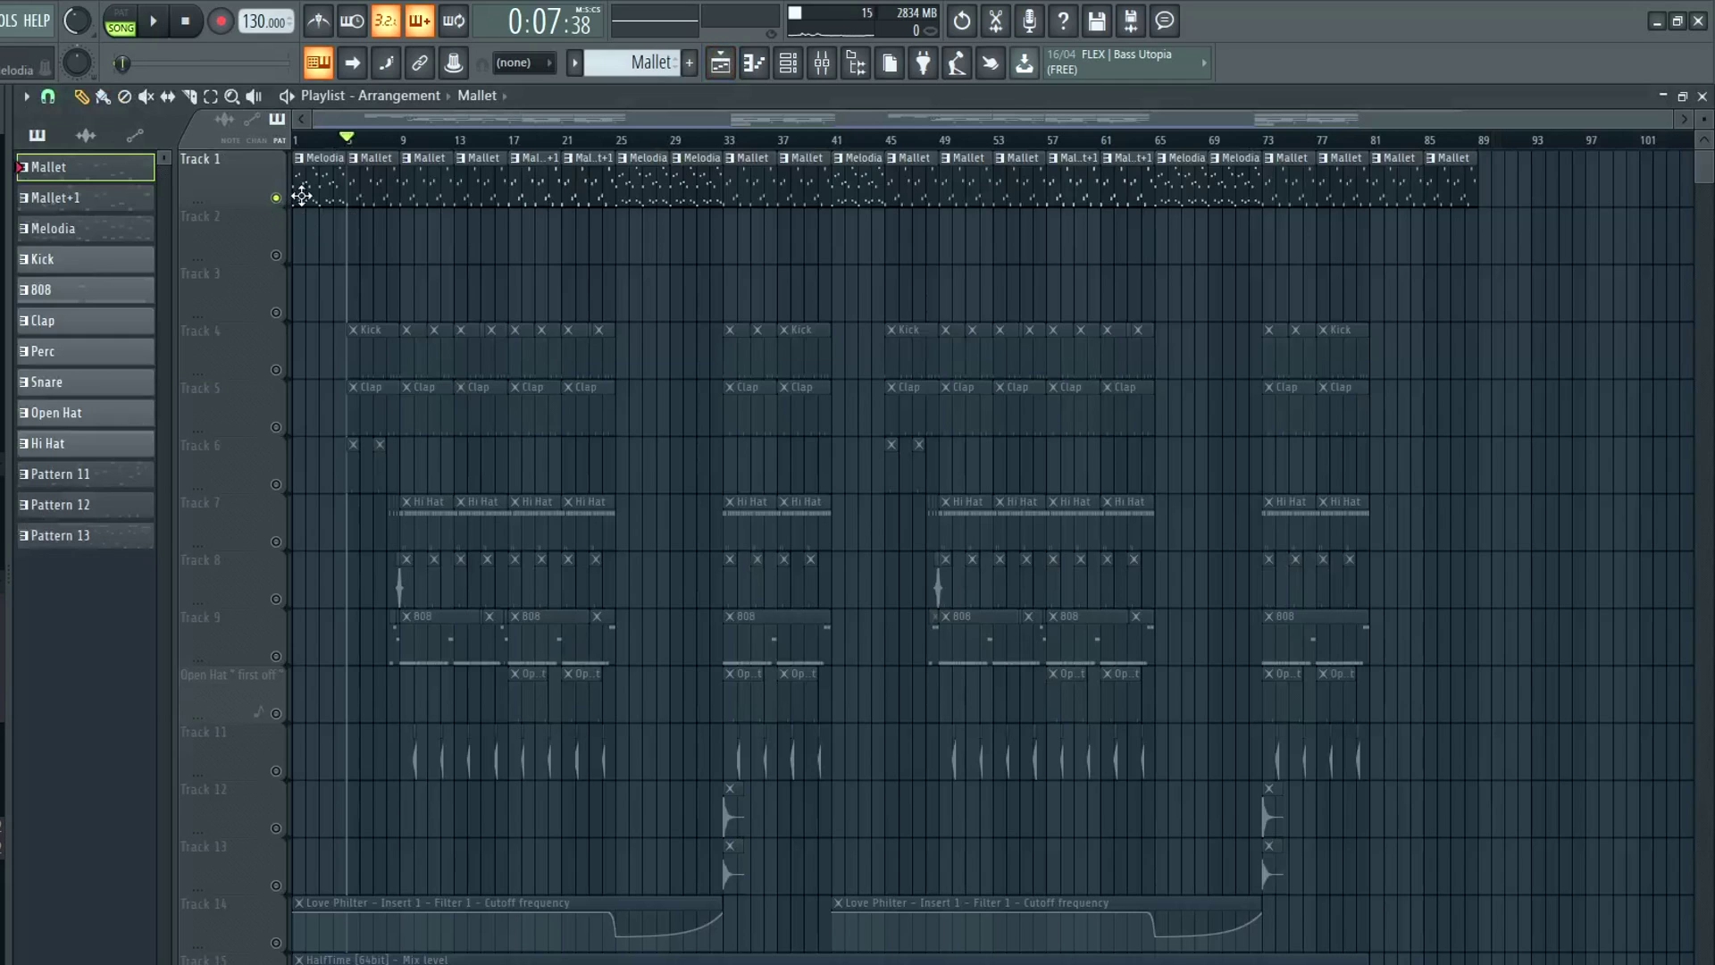
Open the Mallet pattern's notes in the piano roll and compress the whole melody to half its length
scroll(301, 194, down, 3)
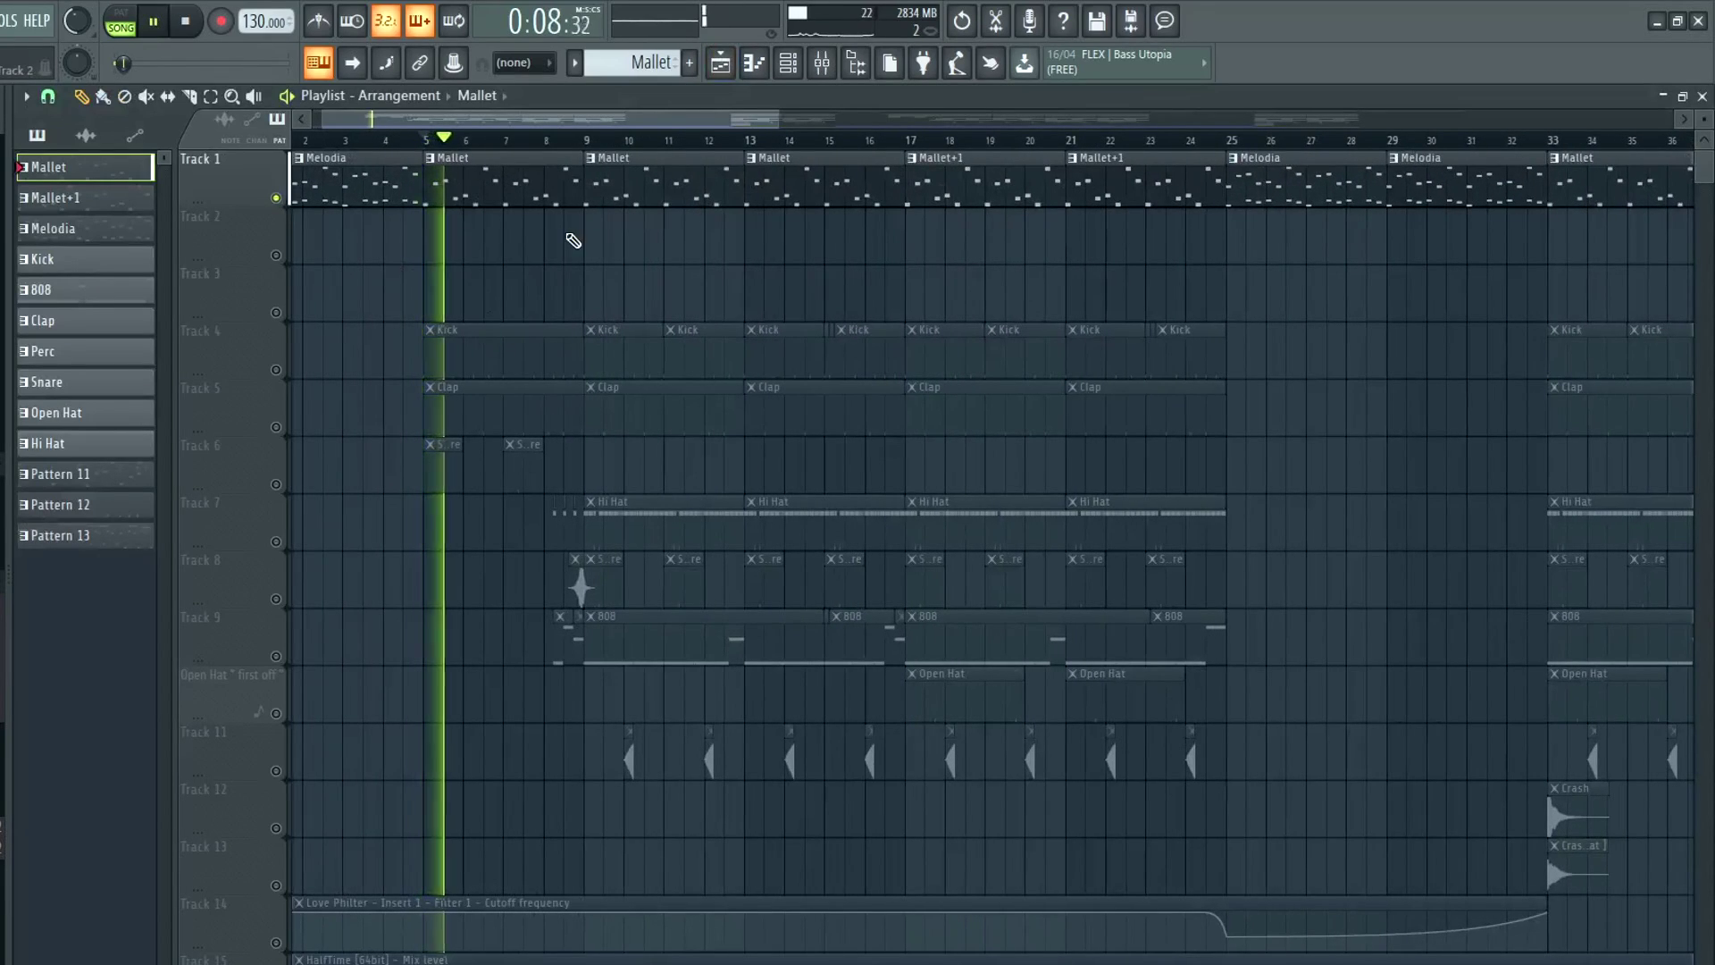
double_click(502, 193)
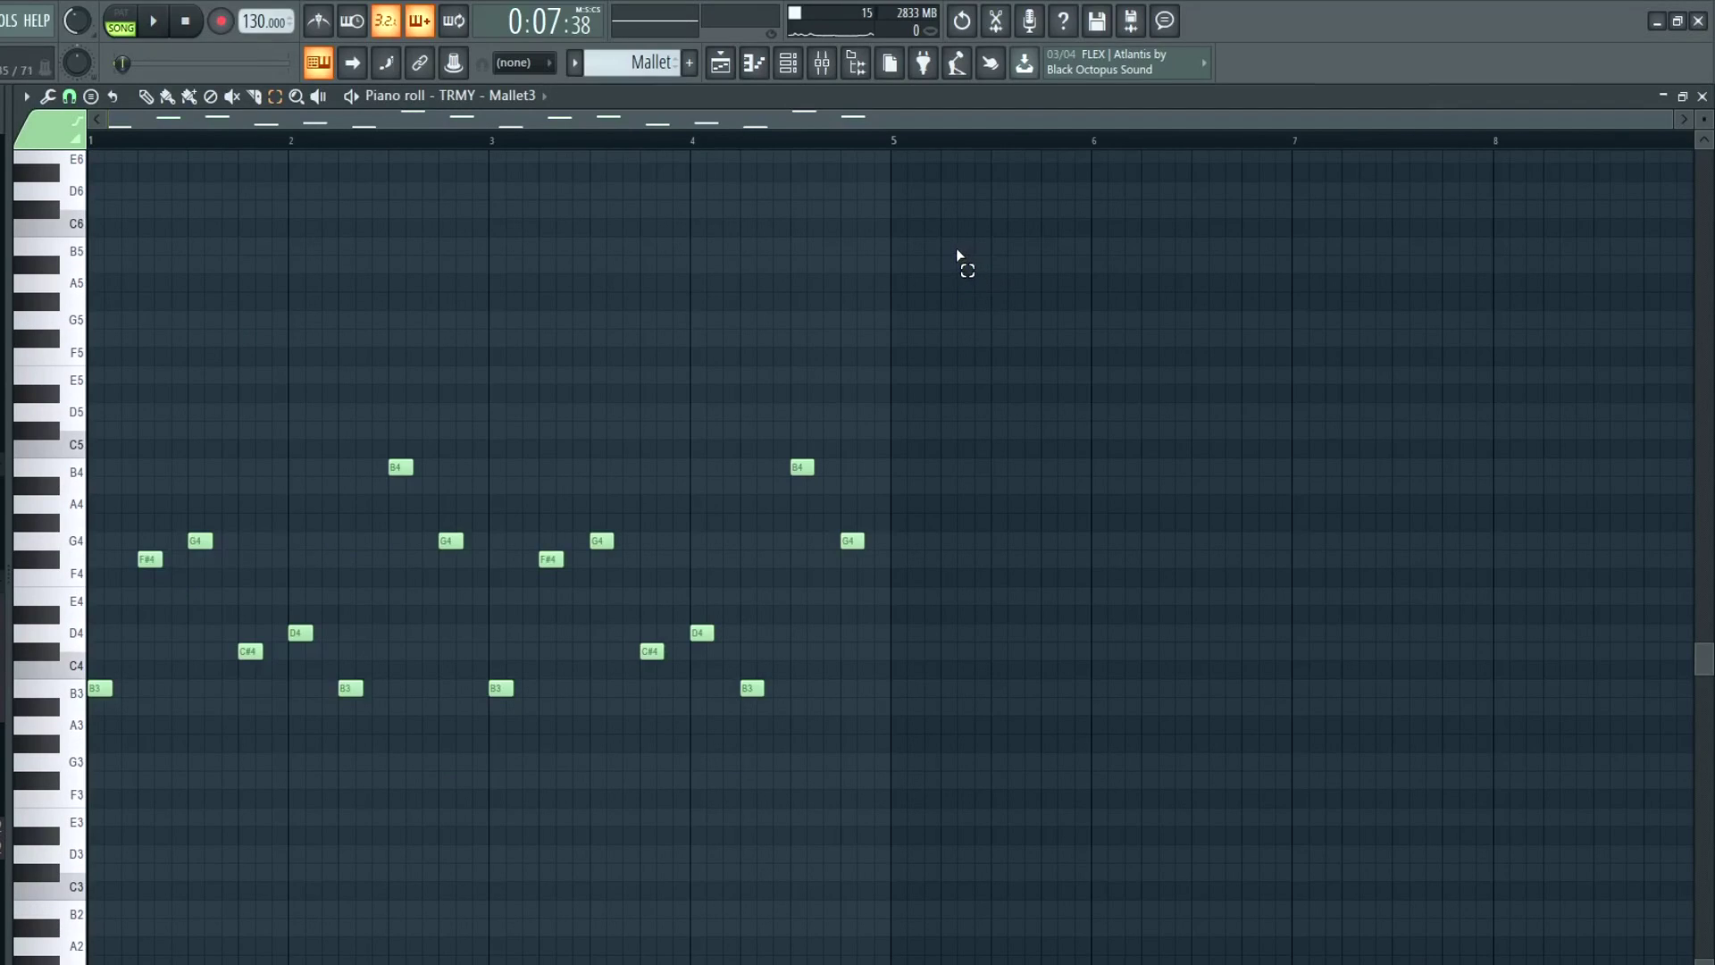
drag(1076, 256, 89, 786)
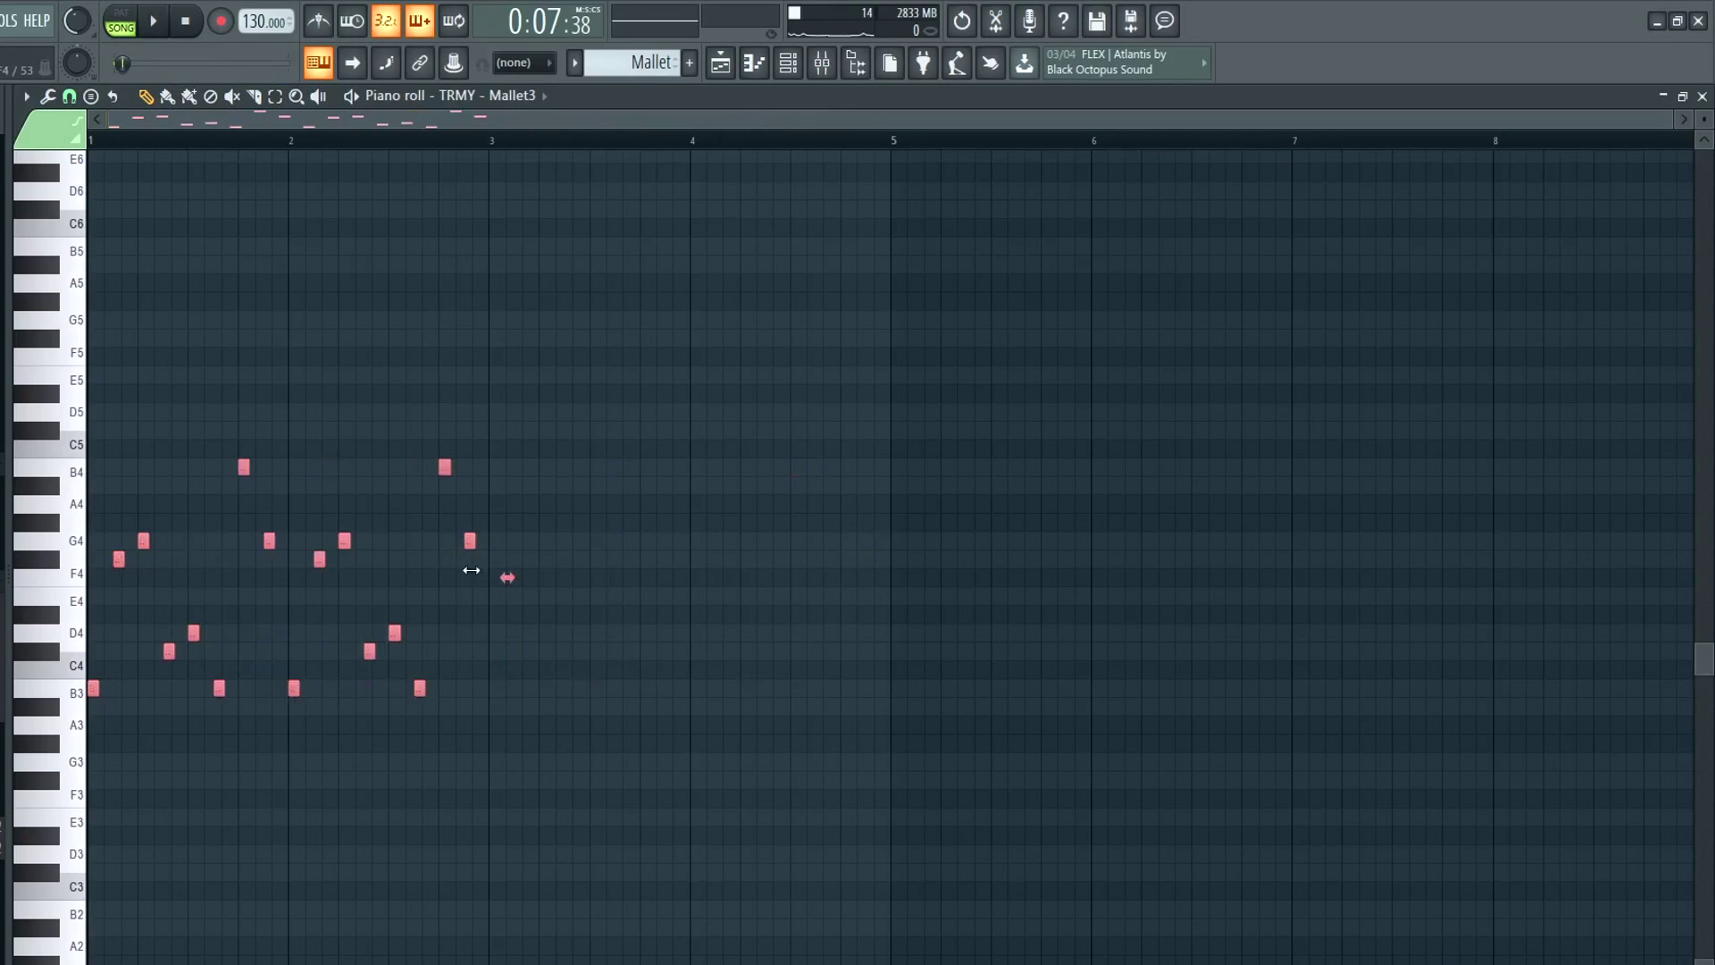
Move the notes from the first D4 onward to bar 2, keeping only D4, B3, B4 and G4 there and deleting the rest
drag(752, 239, 192, 786)
scroll(205, 654, up, 3)
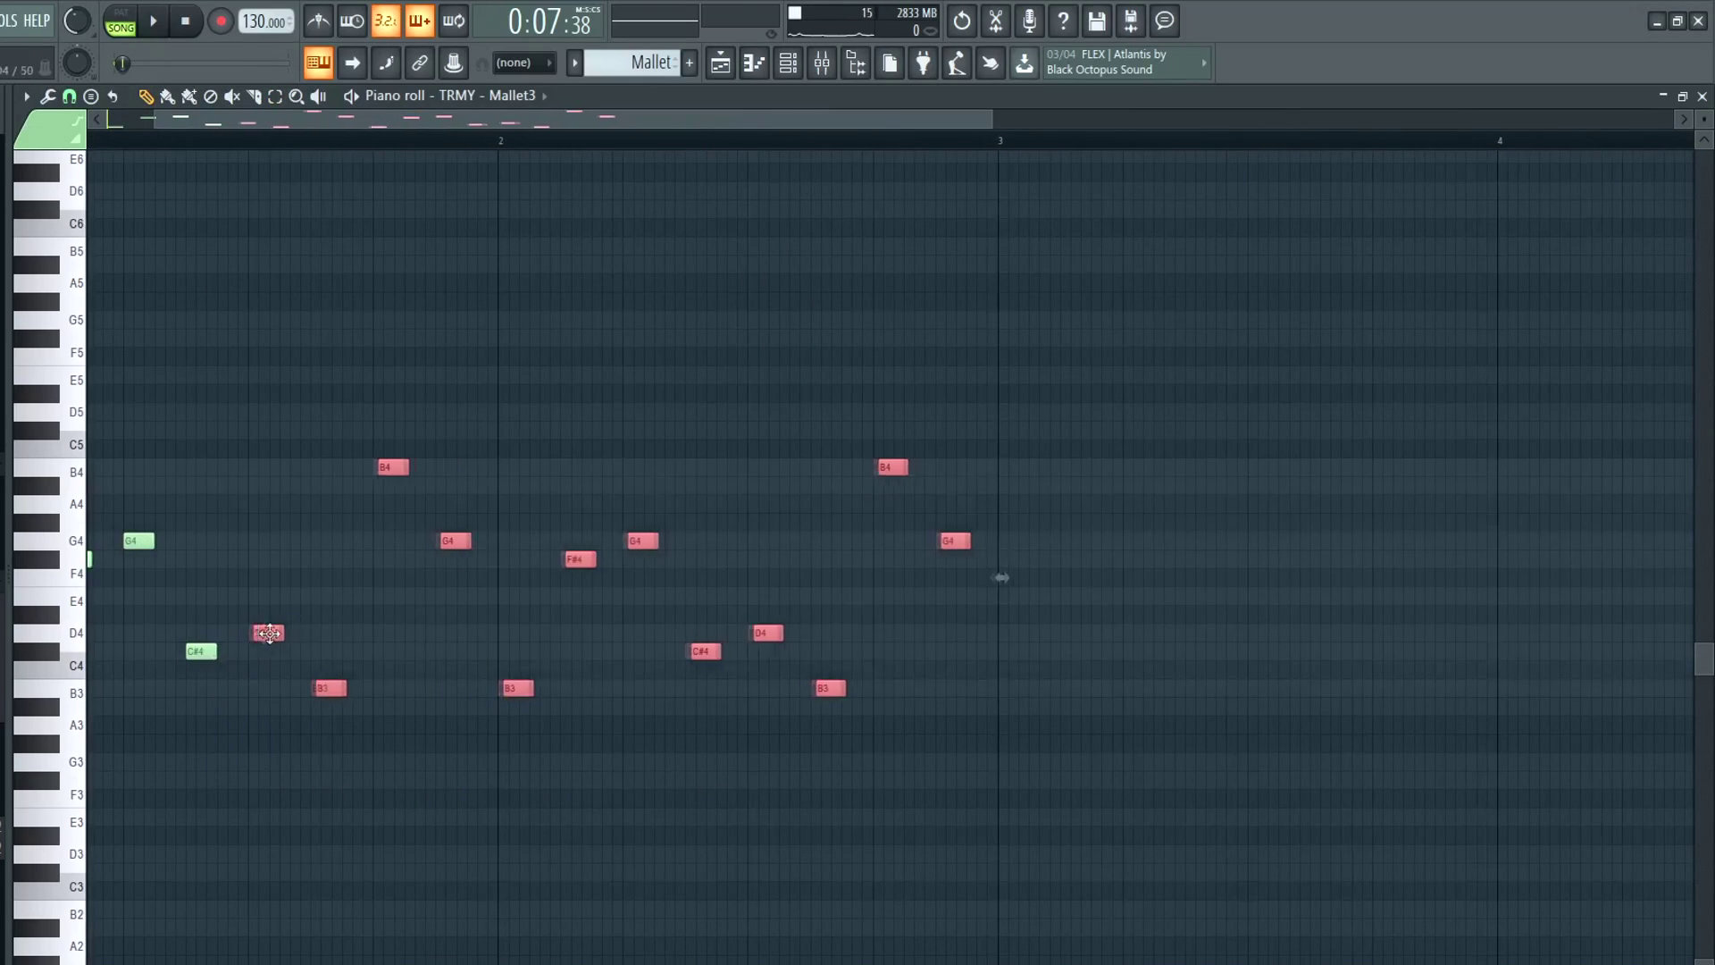
scroll(248, 116, down, 3)
drag(876, 312, 437, 750)
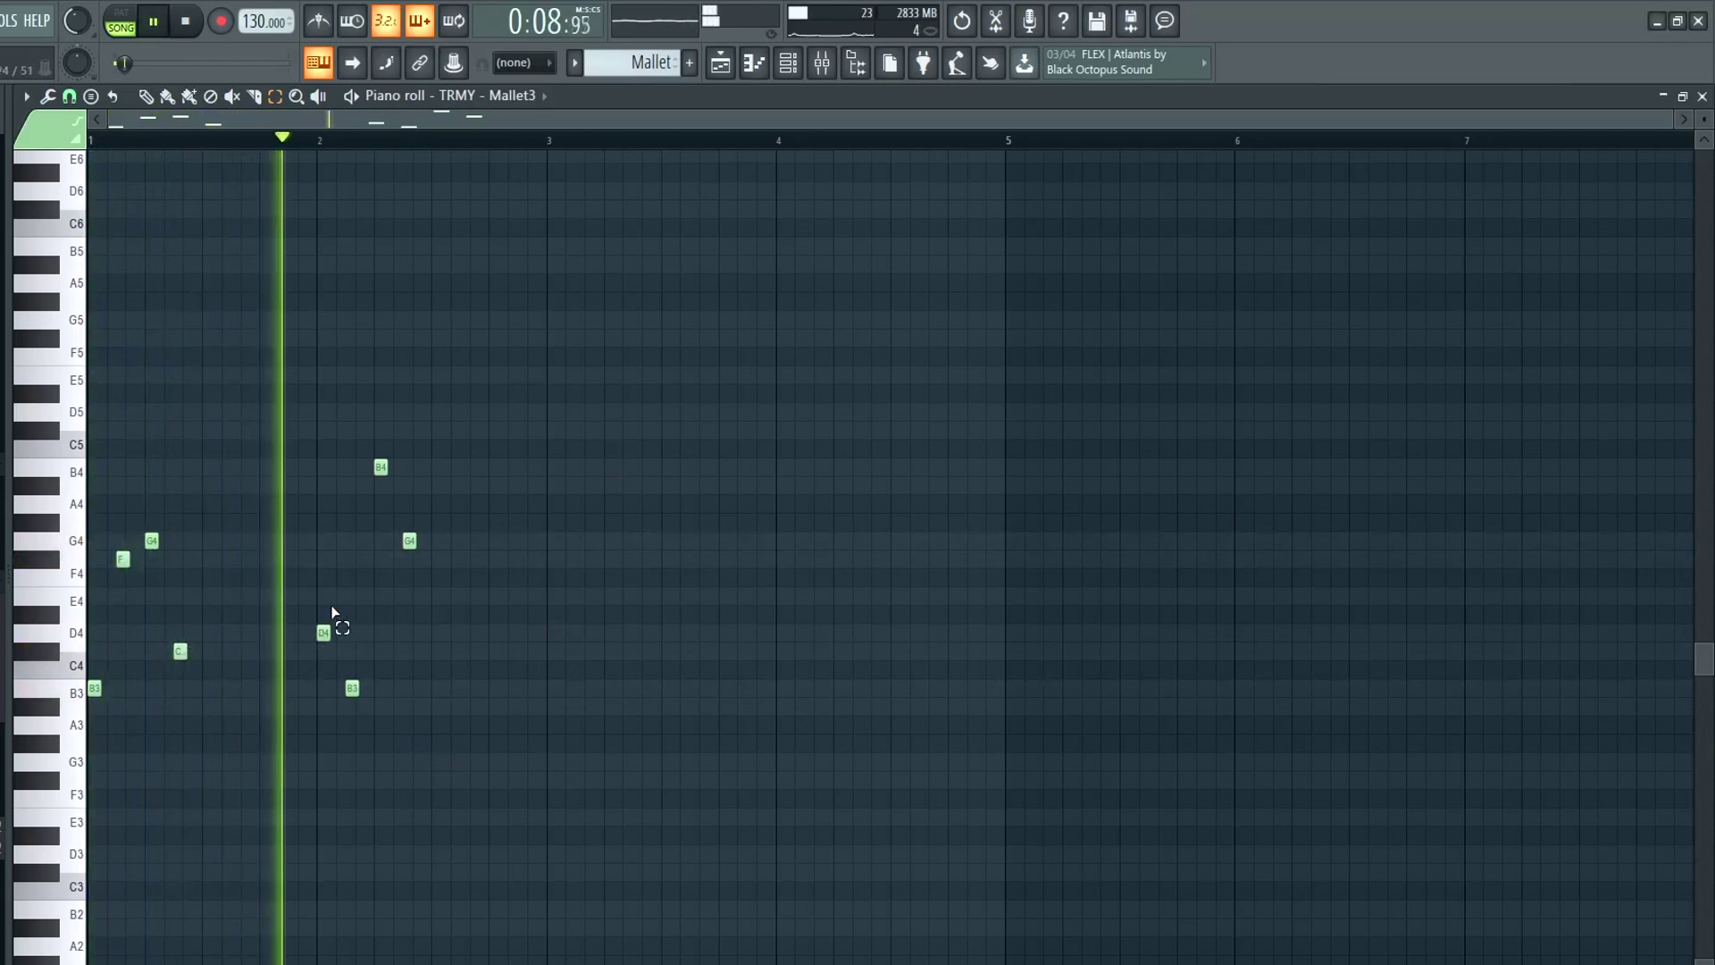
Transpose all eight notes up one octave and play back the phrase
scroll(633, 572, up, 1)
key(space)
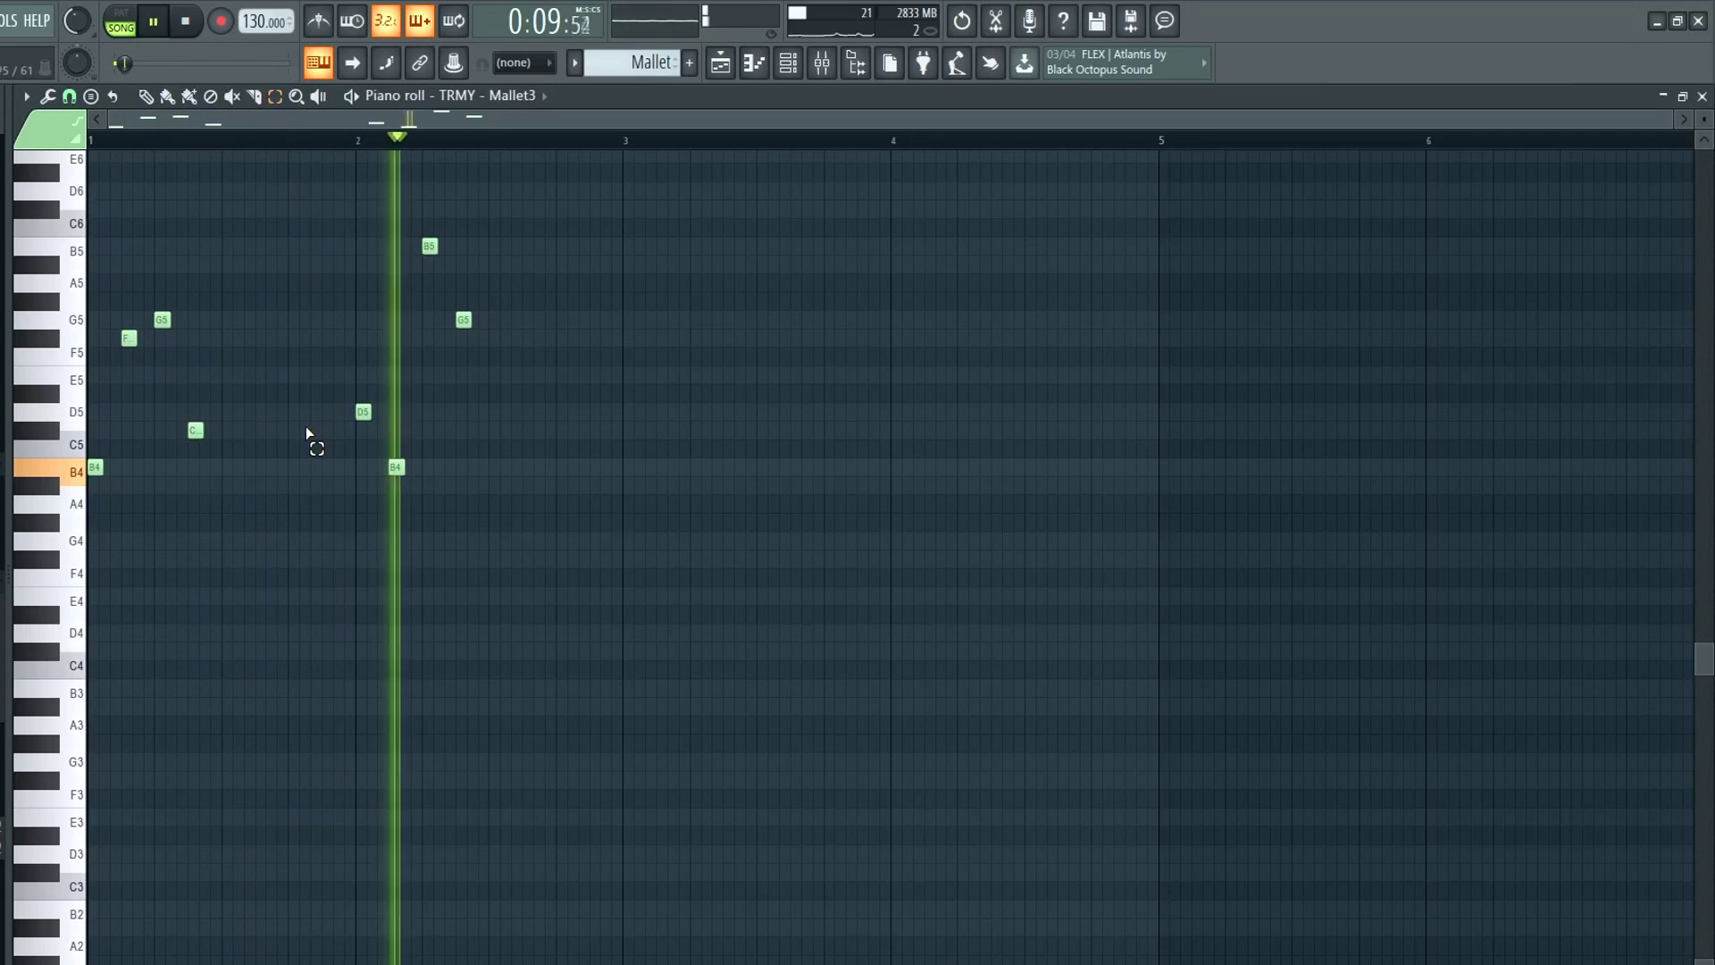
key(space)
Duplicate the first four notes (B4, F#5, G5, C#5) to fill the second half of bar 1
drag(237, 218, 103, 470)
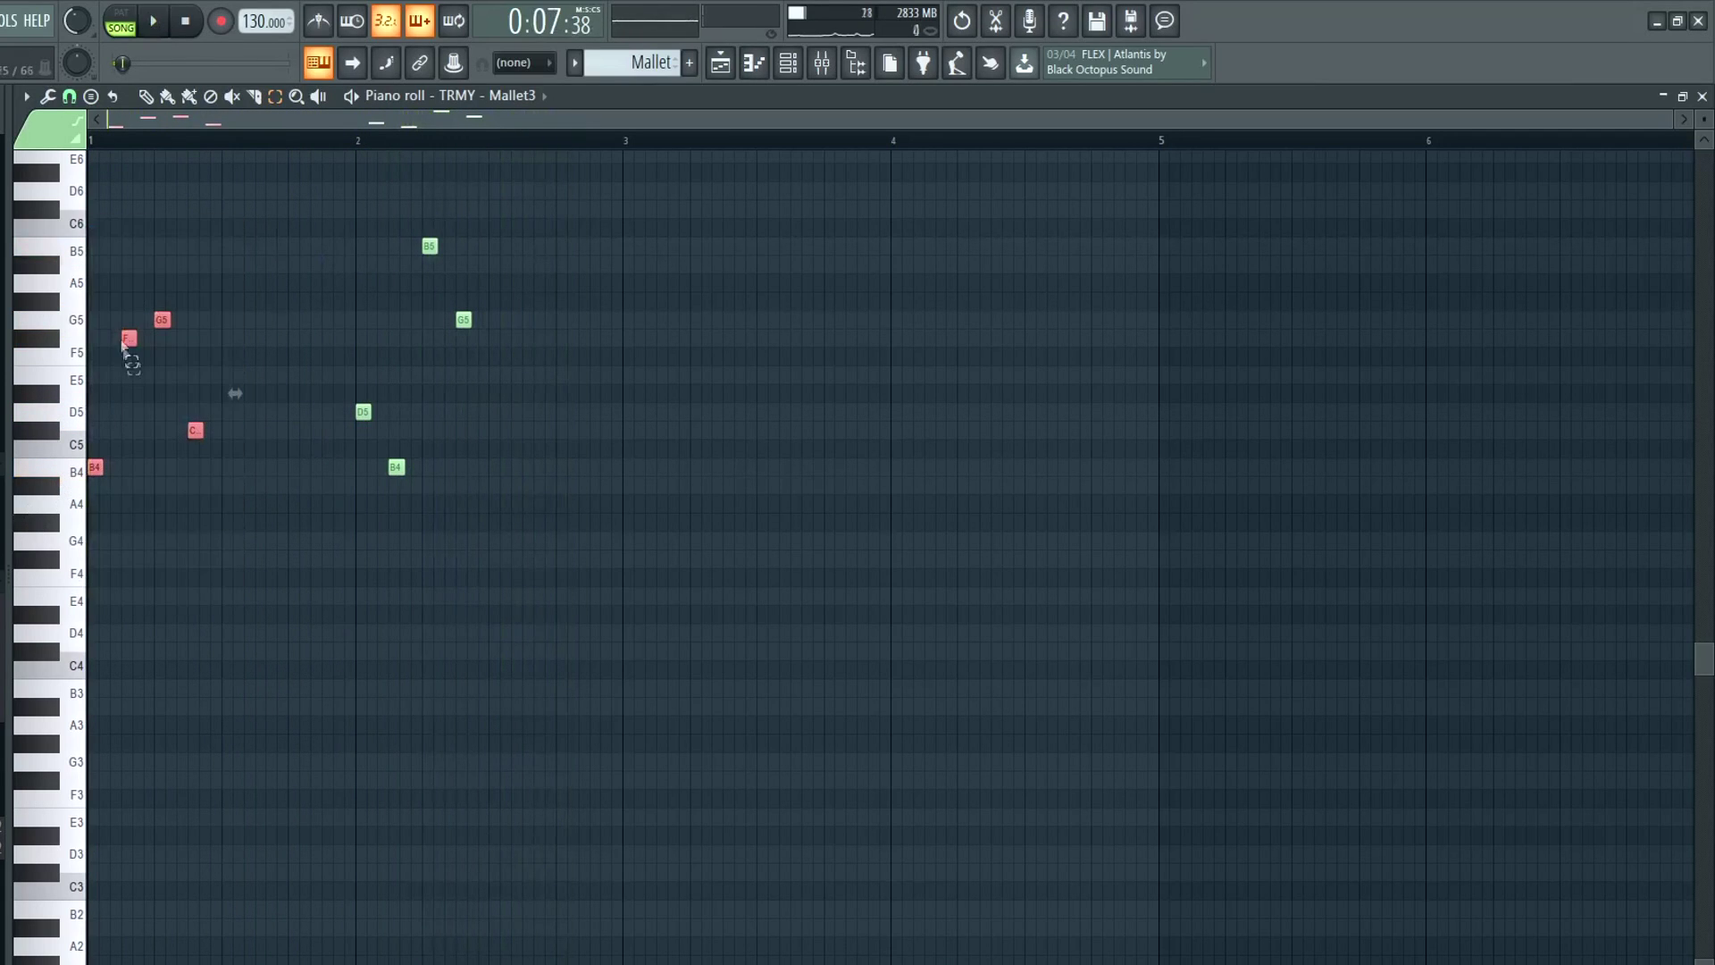
scroll(172, 490, up, 6)
drag(402, 462, 567, 487)
scroll(395, 479, down, 6)
Duplicate the four notes at the start of bar 2 to fill the rest of the bar, and play the two-bar melody
drag(617, 204, 367, 565)
key(ctrl+b)
scroll(520, 406, up, 8)
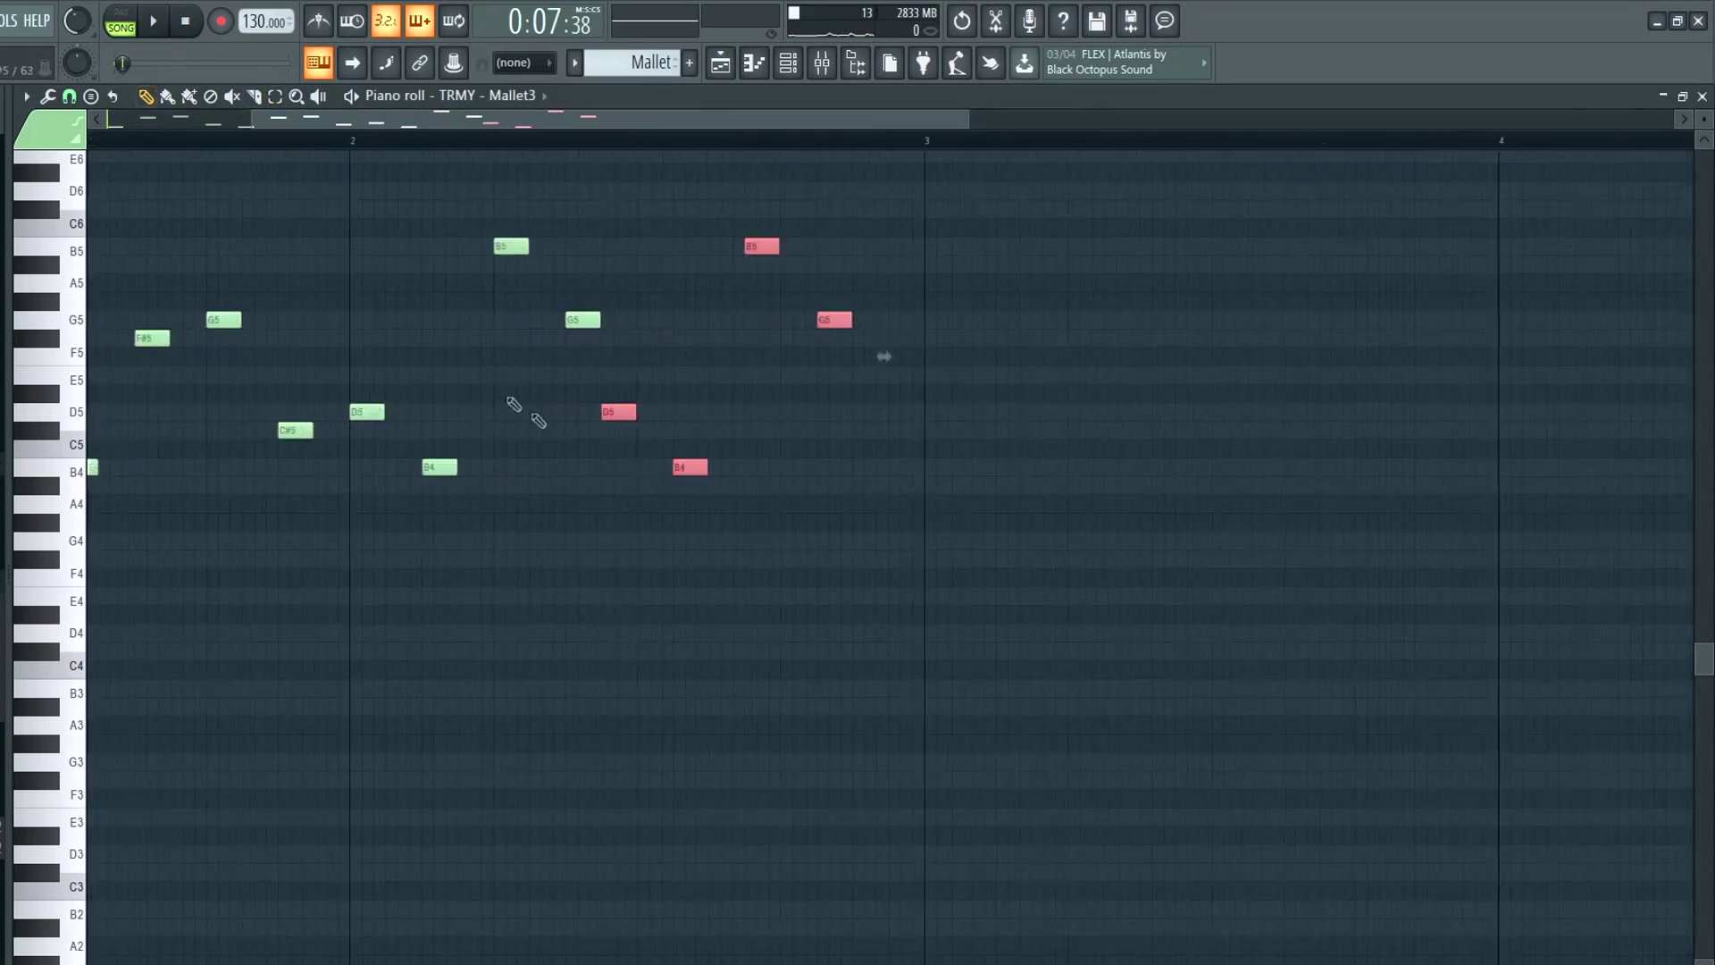
drag(855, 416, 884, 427)
scroll(510, 540, down, 8)
click(425, 546)
key(space)
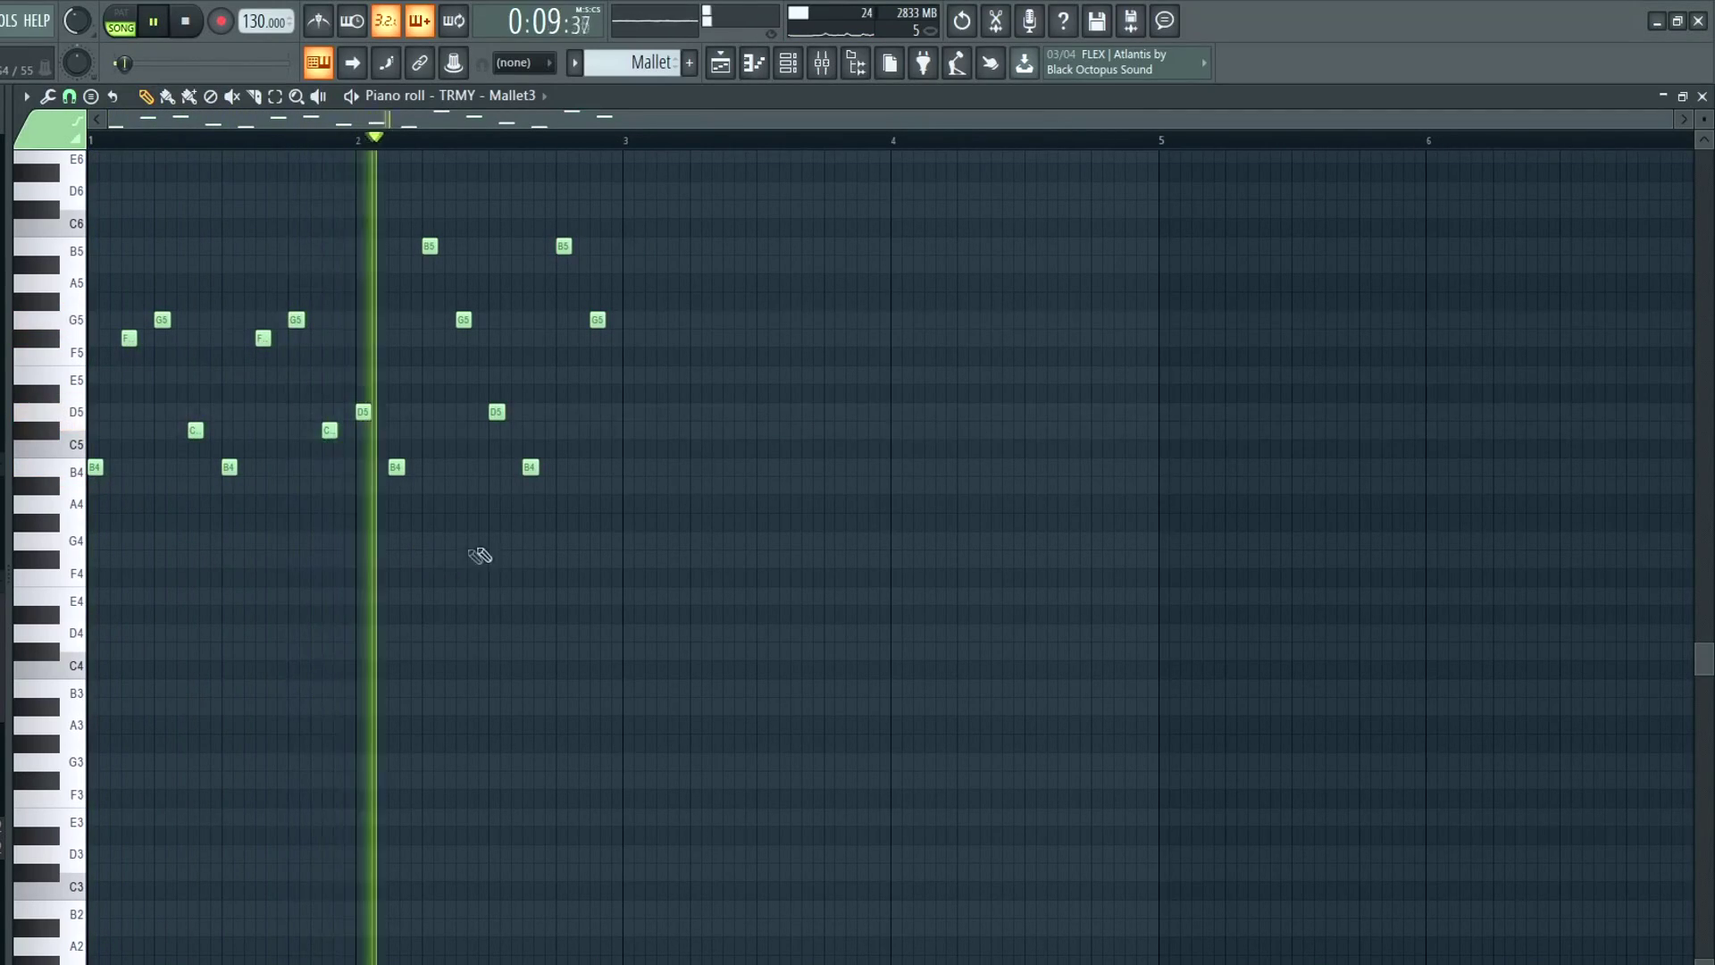
key(space)
drag(753, 648, 518, 179)
Play the original Mallet melody from the arrangement with its notes open in the piano roll, and return to the playlist
key(F5)
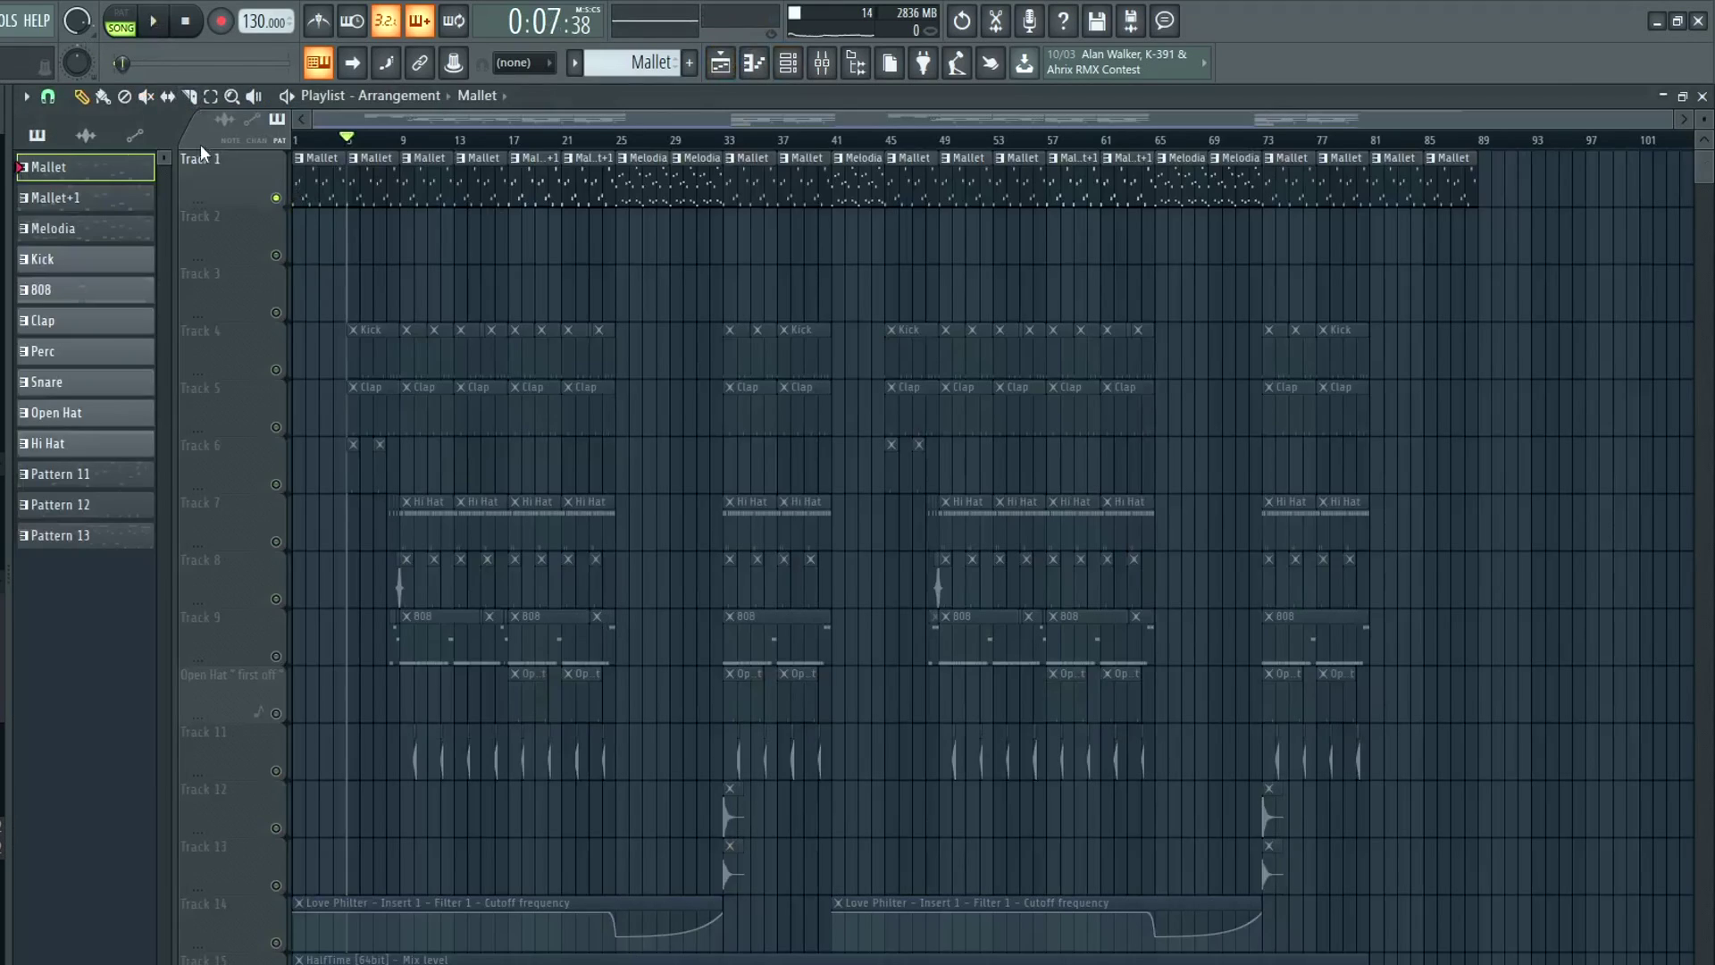
double_click(375, 169)
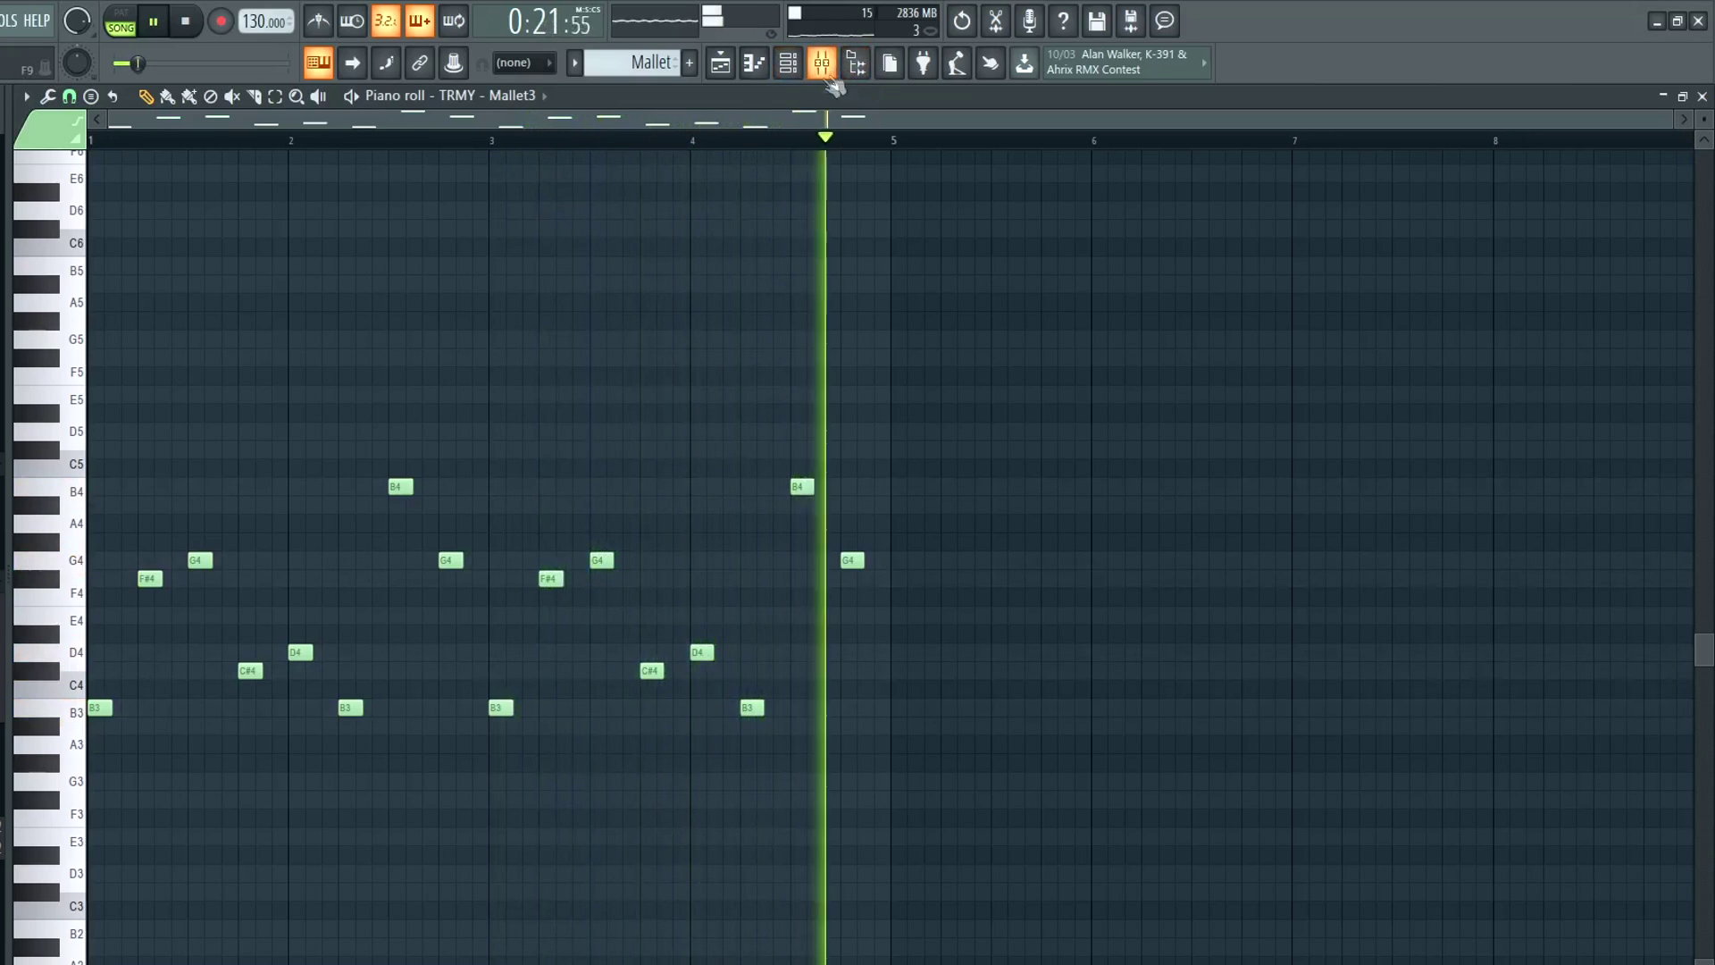
key(space)
key(F5)
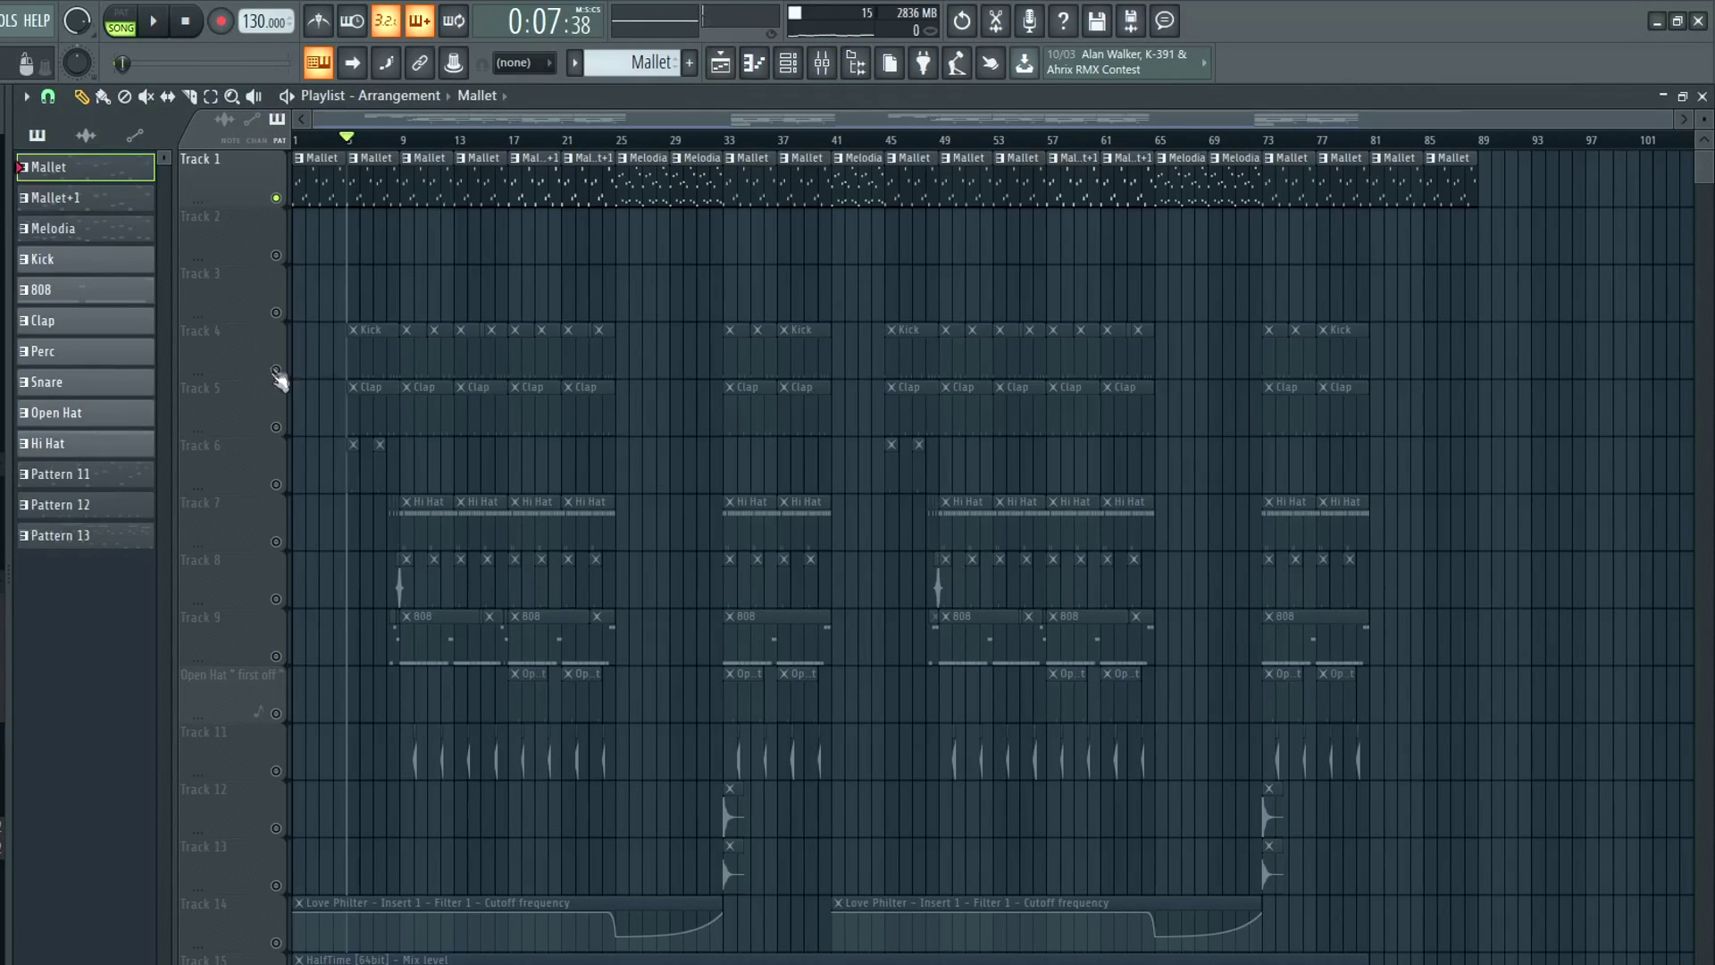
Solo the Clap clips on Track 5 and listen to them from bar 5
click(275, 429)
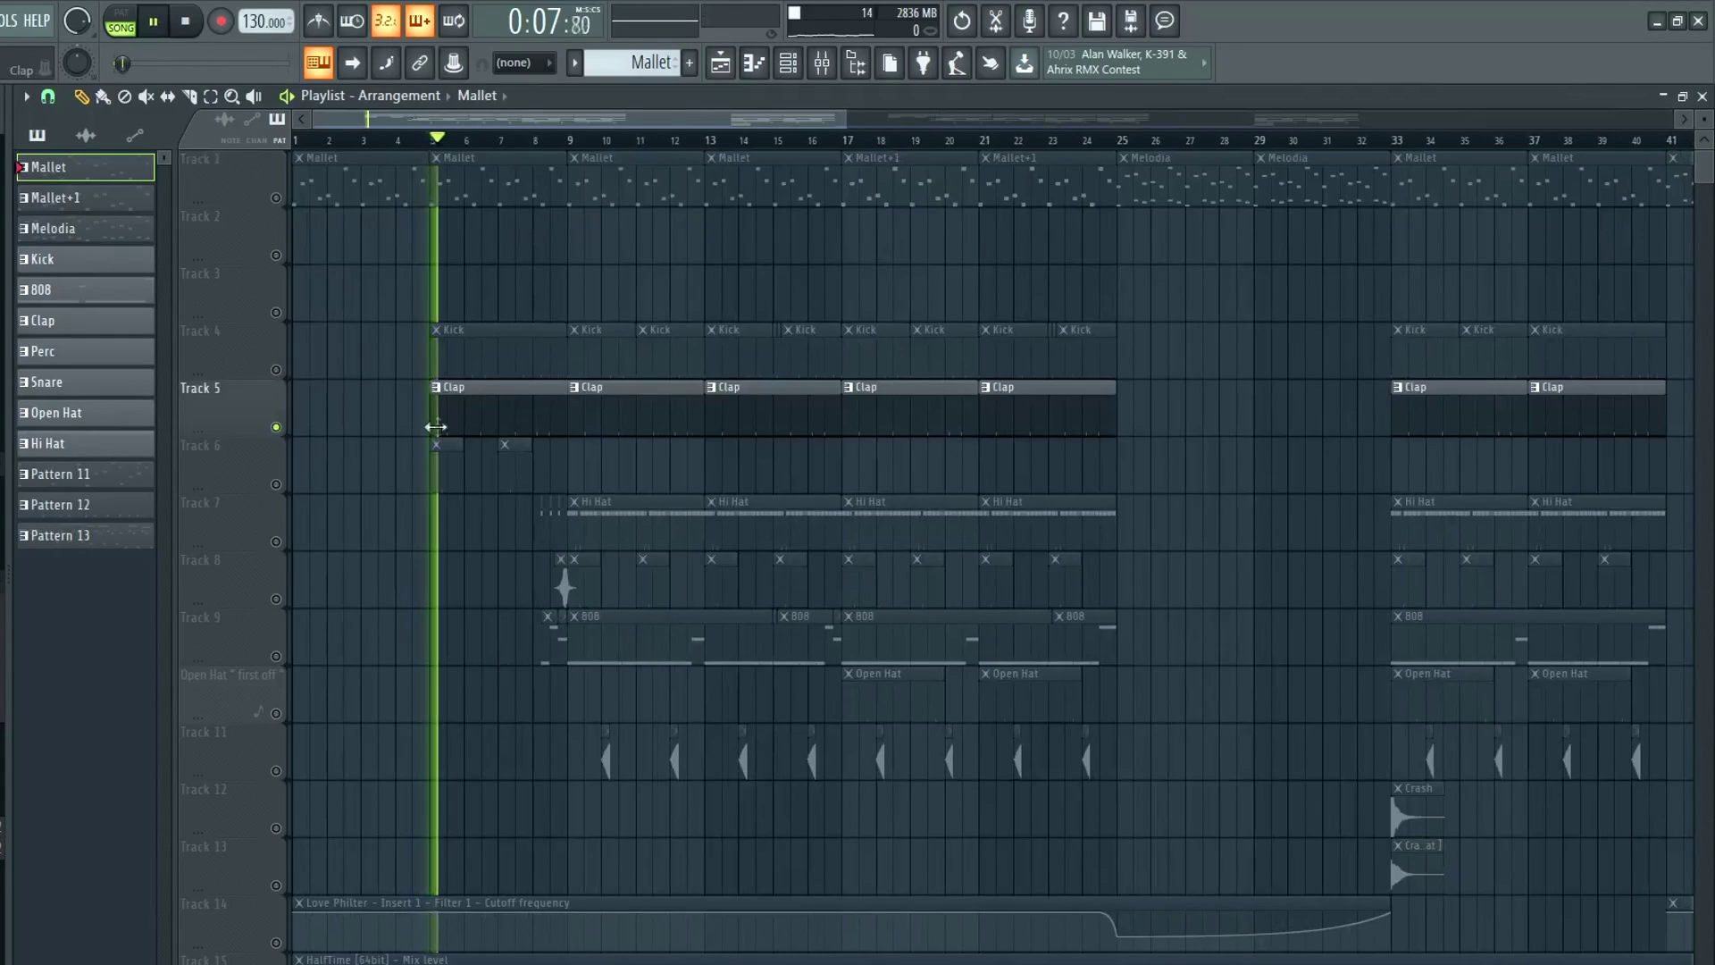
scroll(435, 427, up, 3)
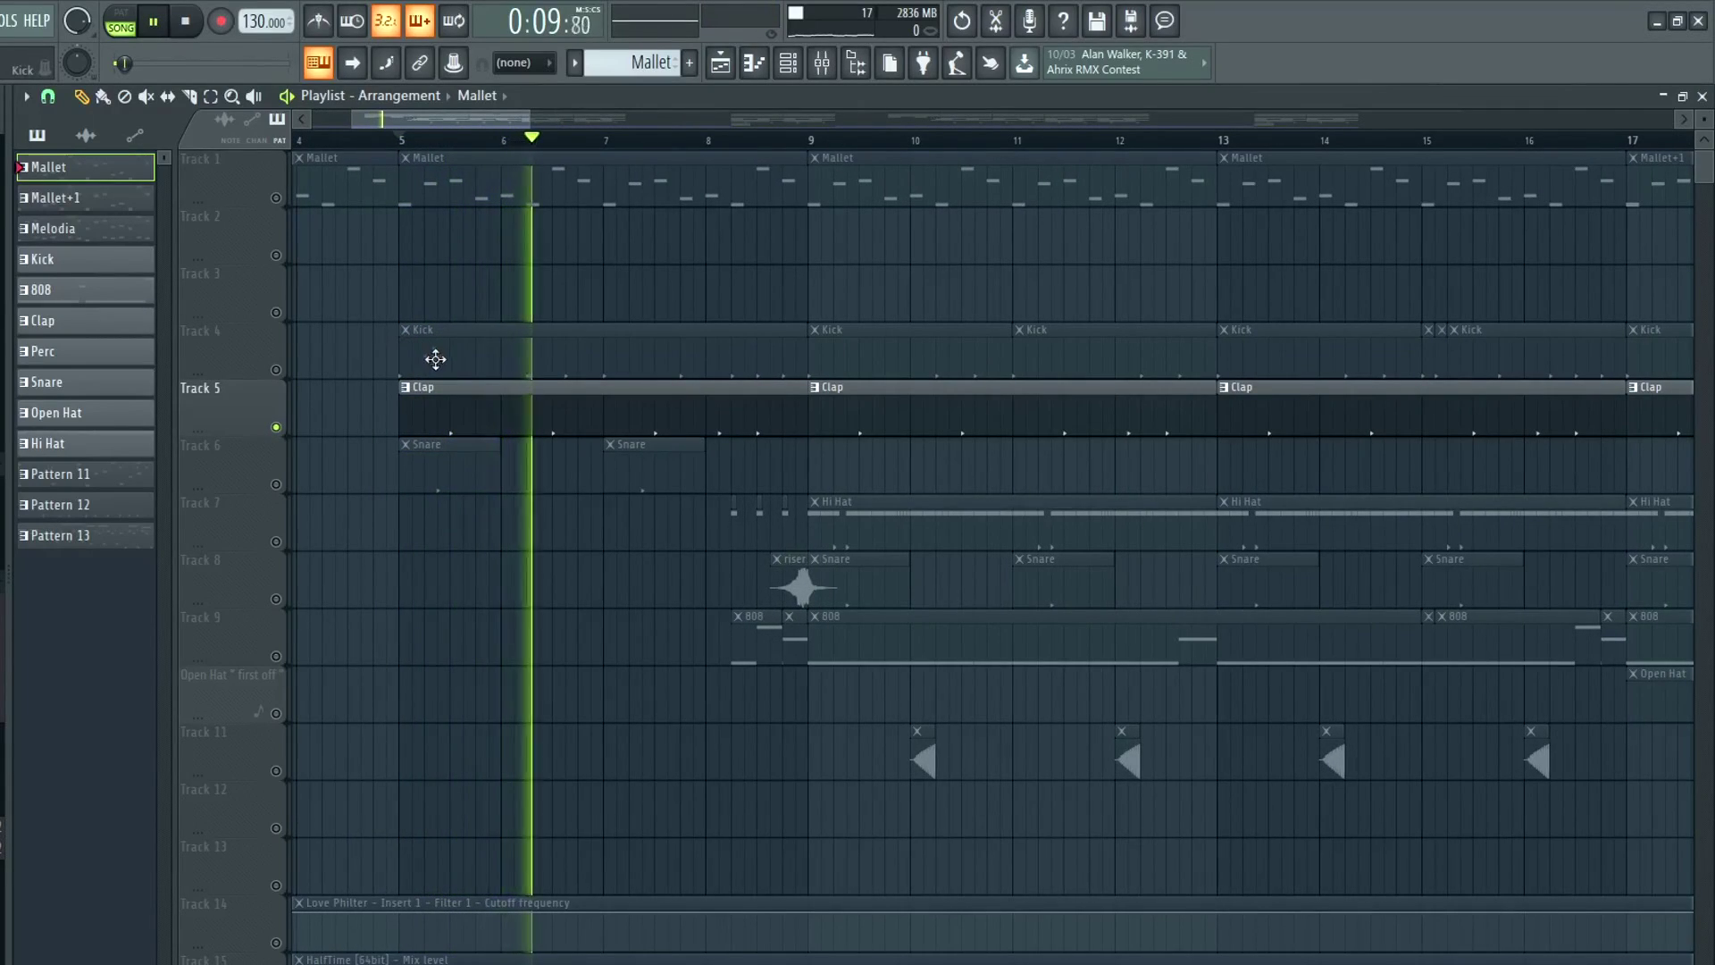
key(space)
Solo the Kick on Track 4, play it while viewing its piano roll notes, and return to the playlist
click(276, 371)
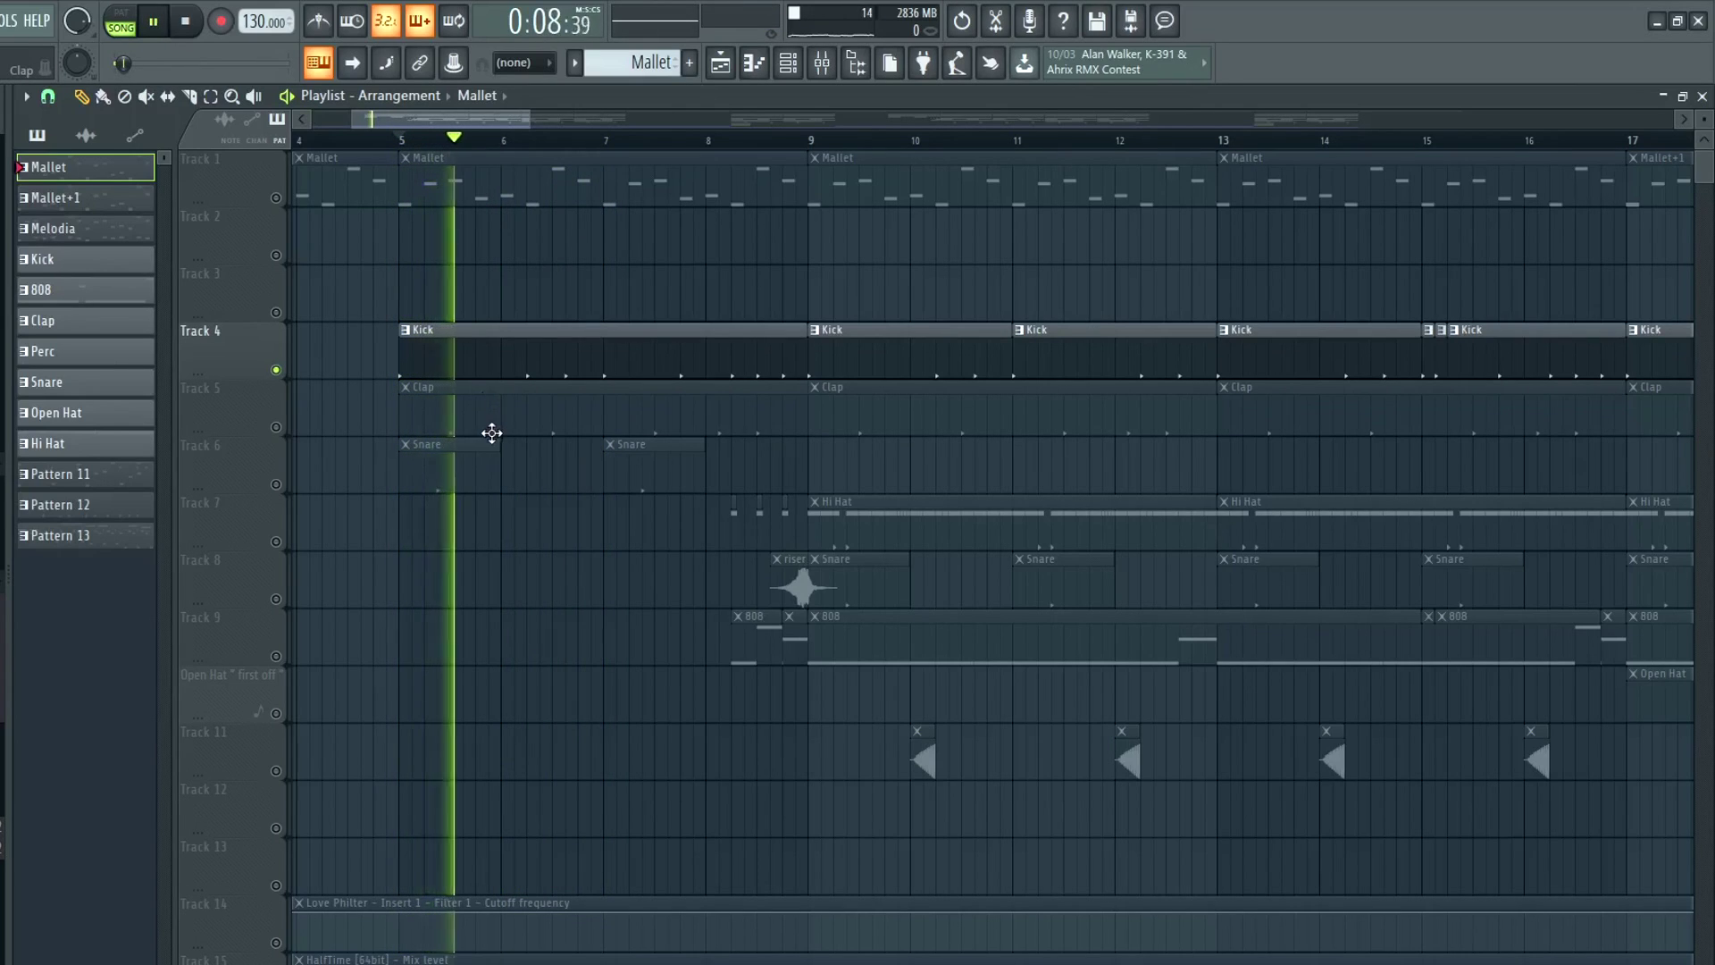
double_click(539, 347)
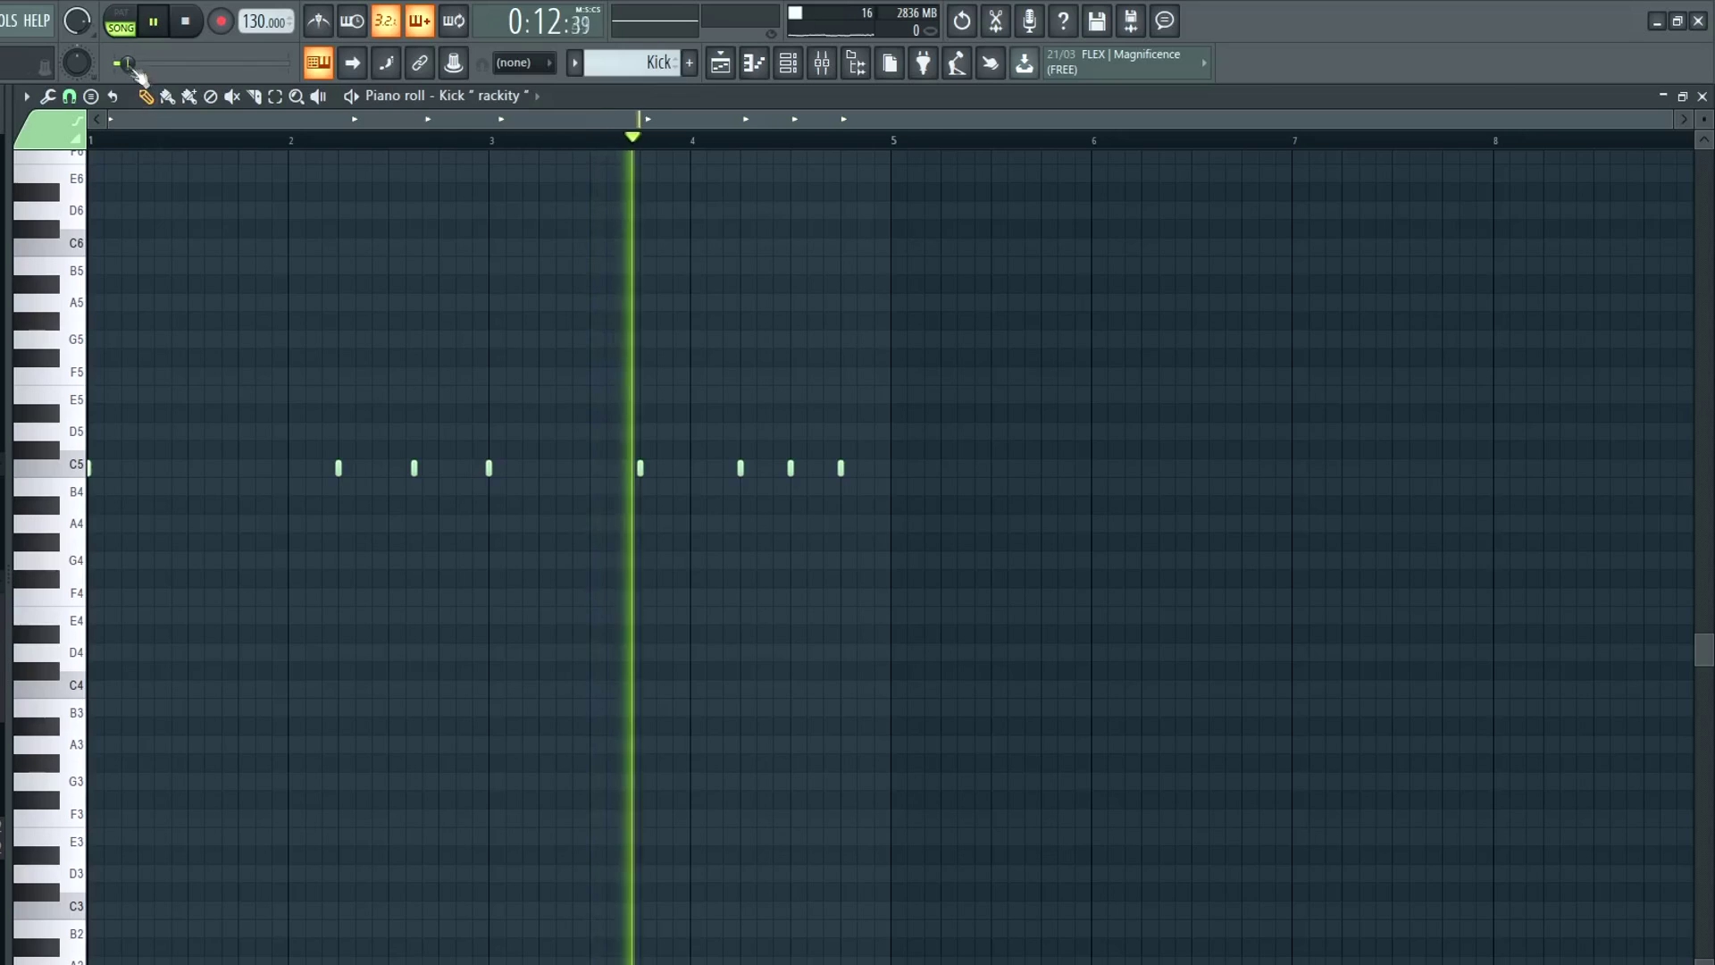
click(720, 62)
key(space)
Play the soloed Snare clips on Track 6 from bar 5 and bring in the Clap on Track 5 alongside them
scroll(427, 478, up, 4)
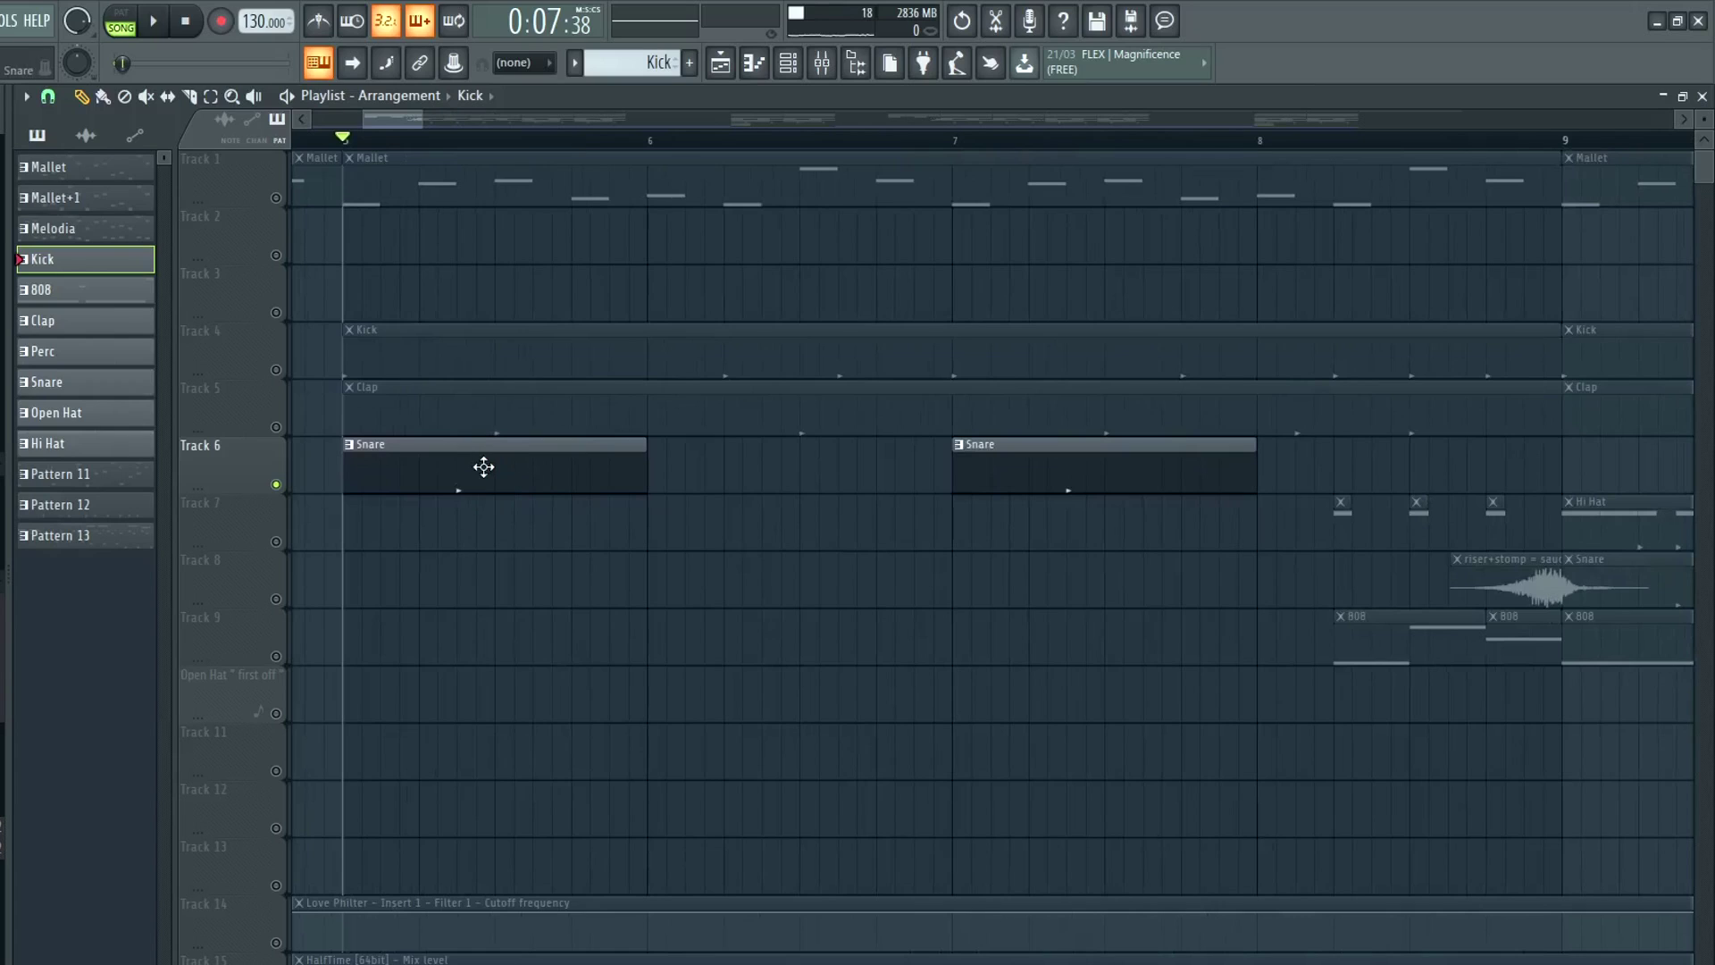
key(space)
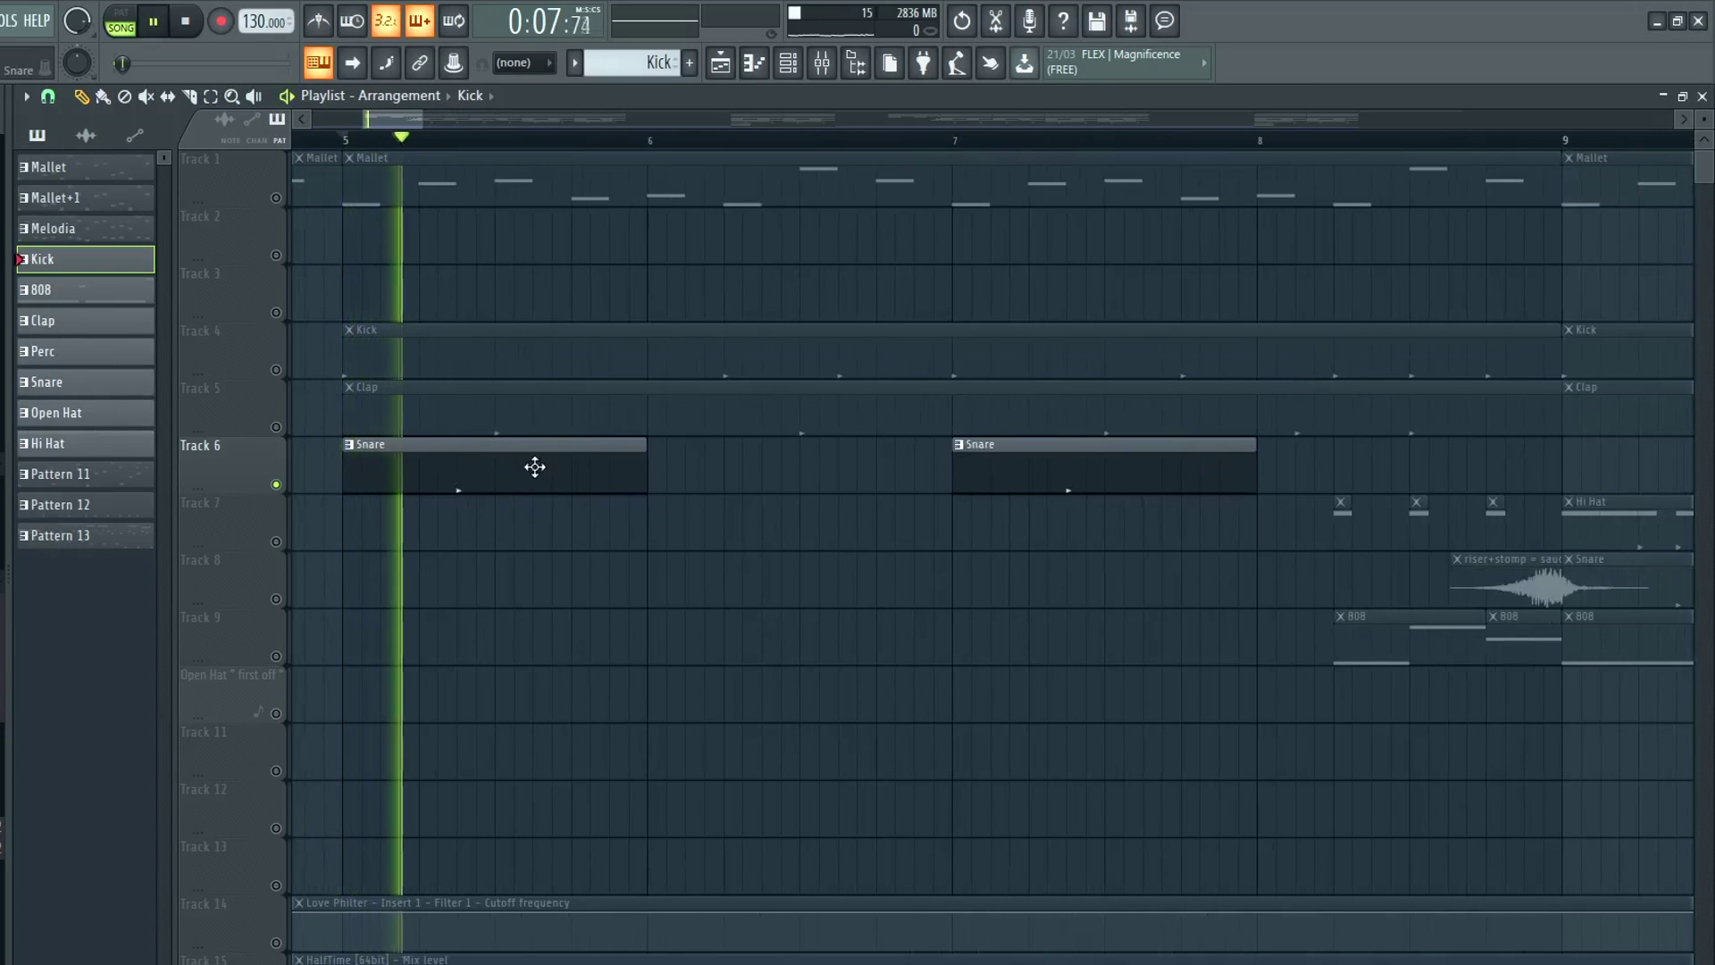
click(276, 427)
scroll(567, 467, down, 2)
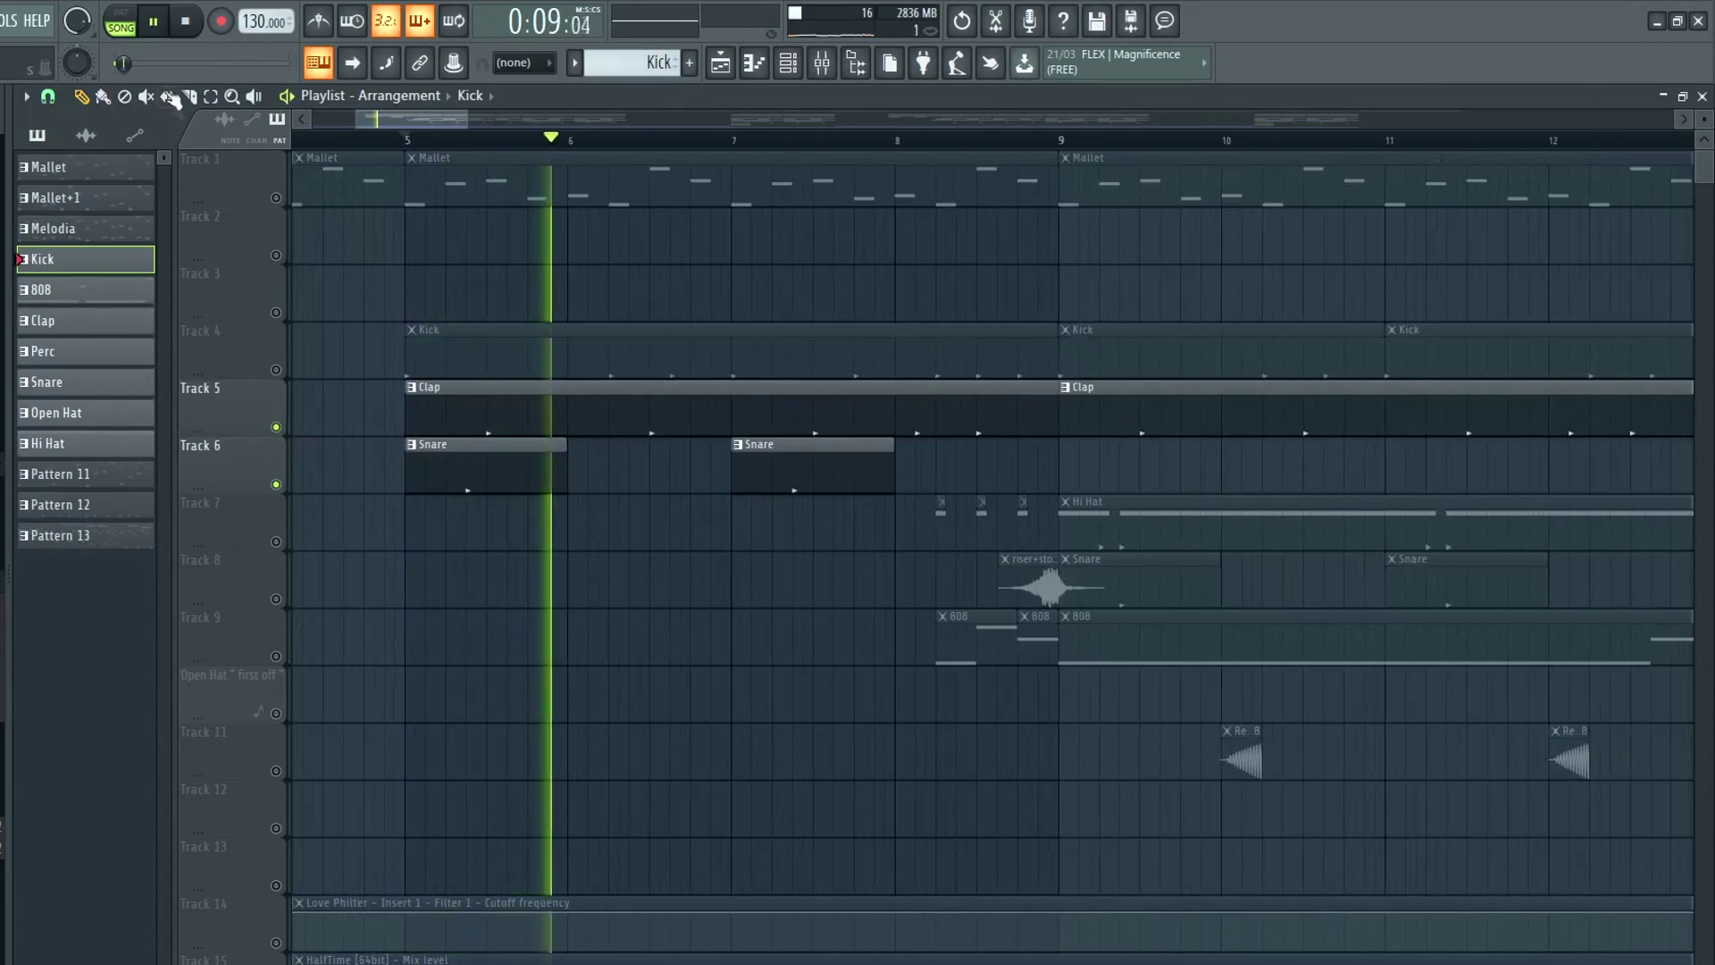
scroll(873, 521, up, 3)
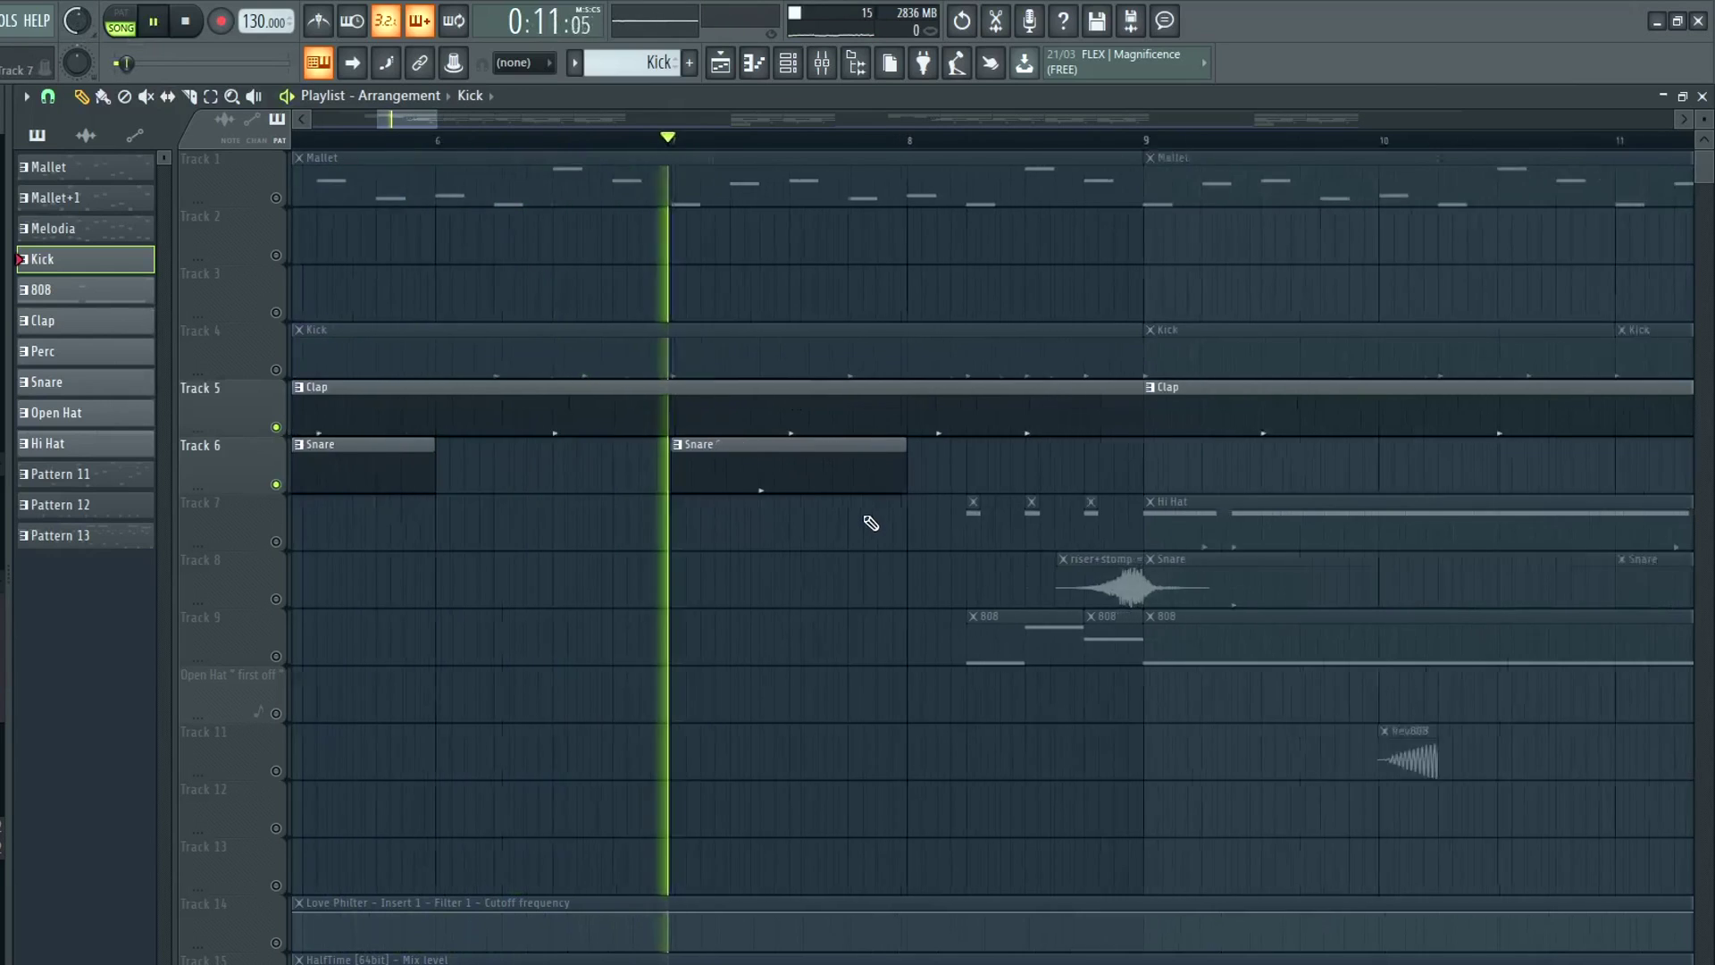
scroll(773, 505, down, 4)
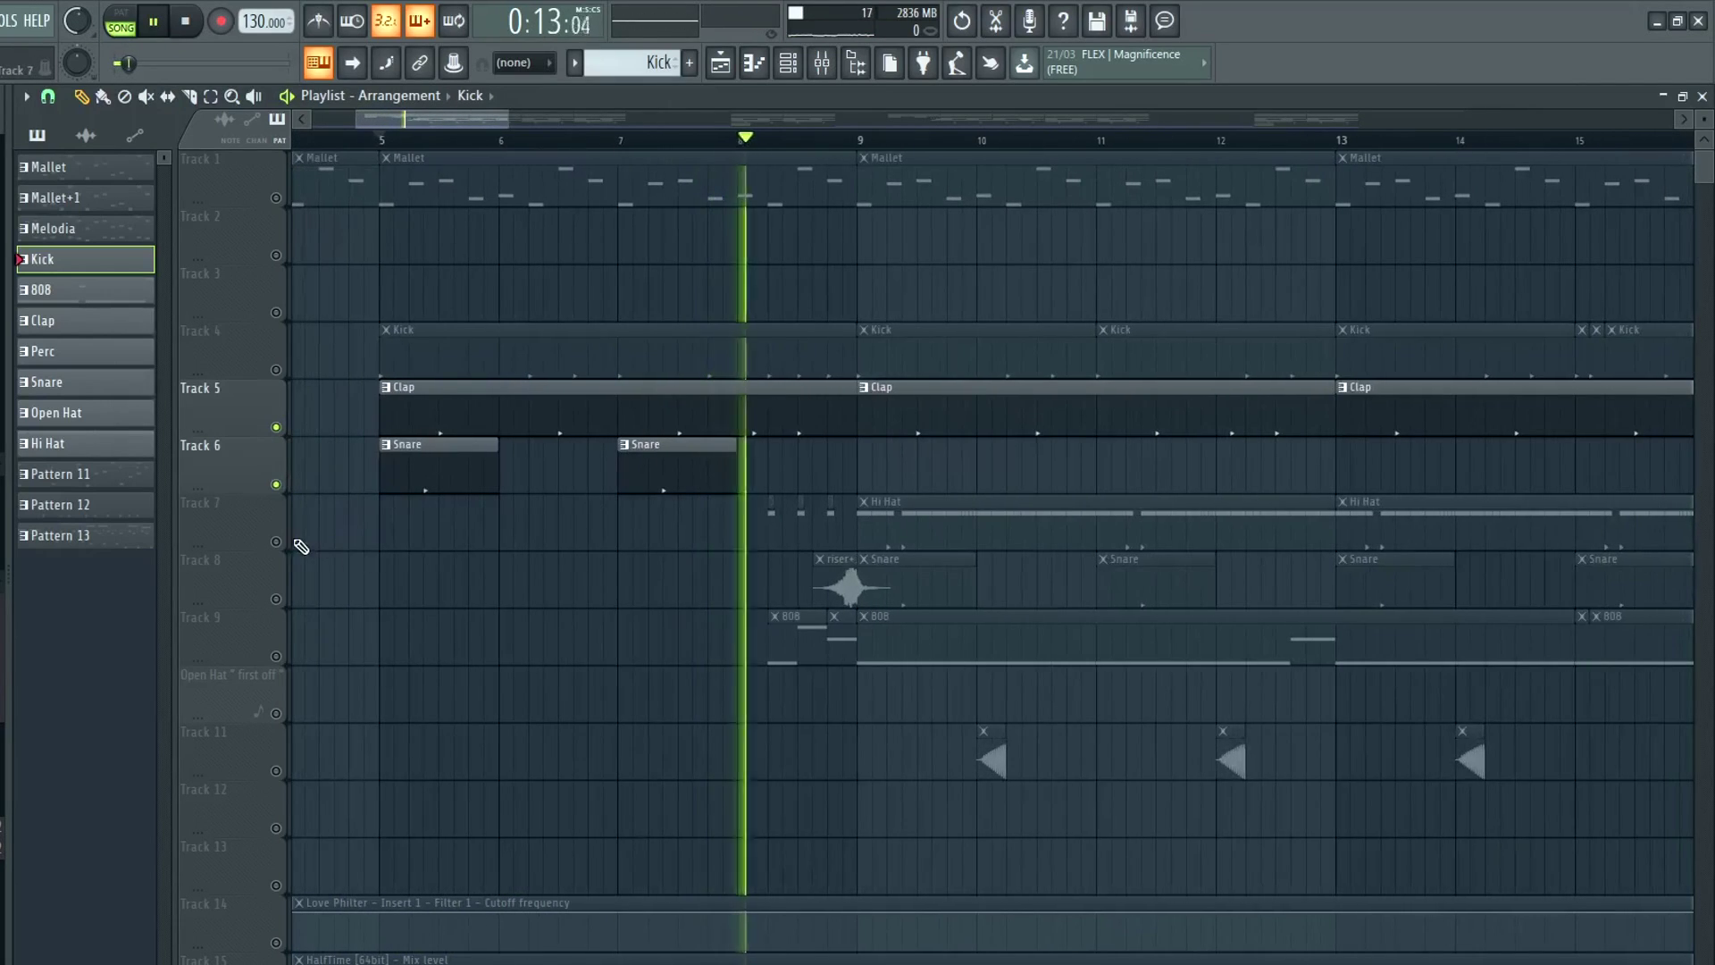
Examine the Hi Hat pattern's notes in the piano roll, play the pattern, and return to the playlist
double_click(1050, 523)
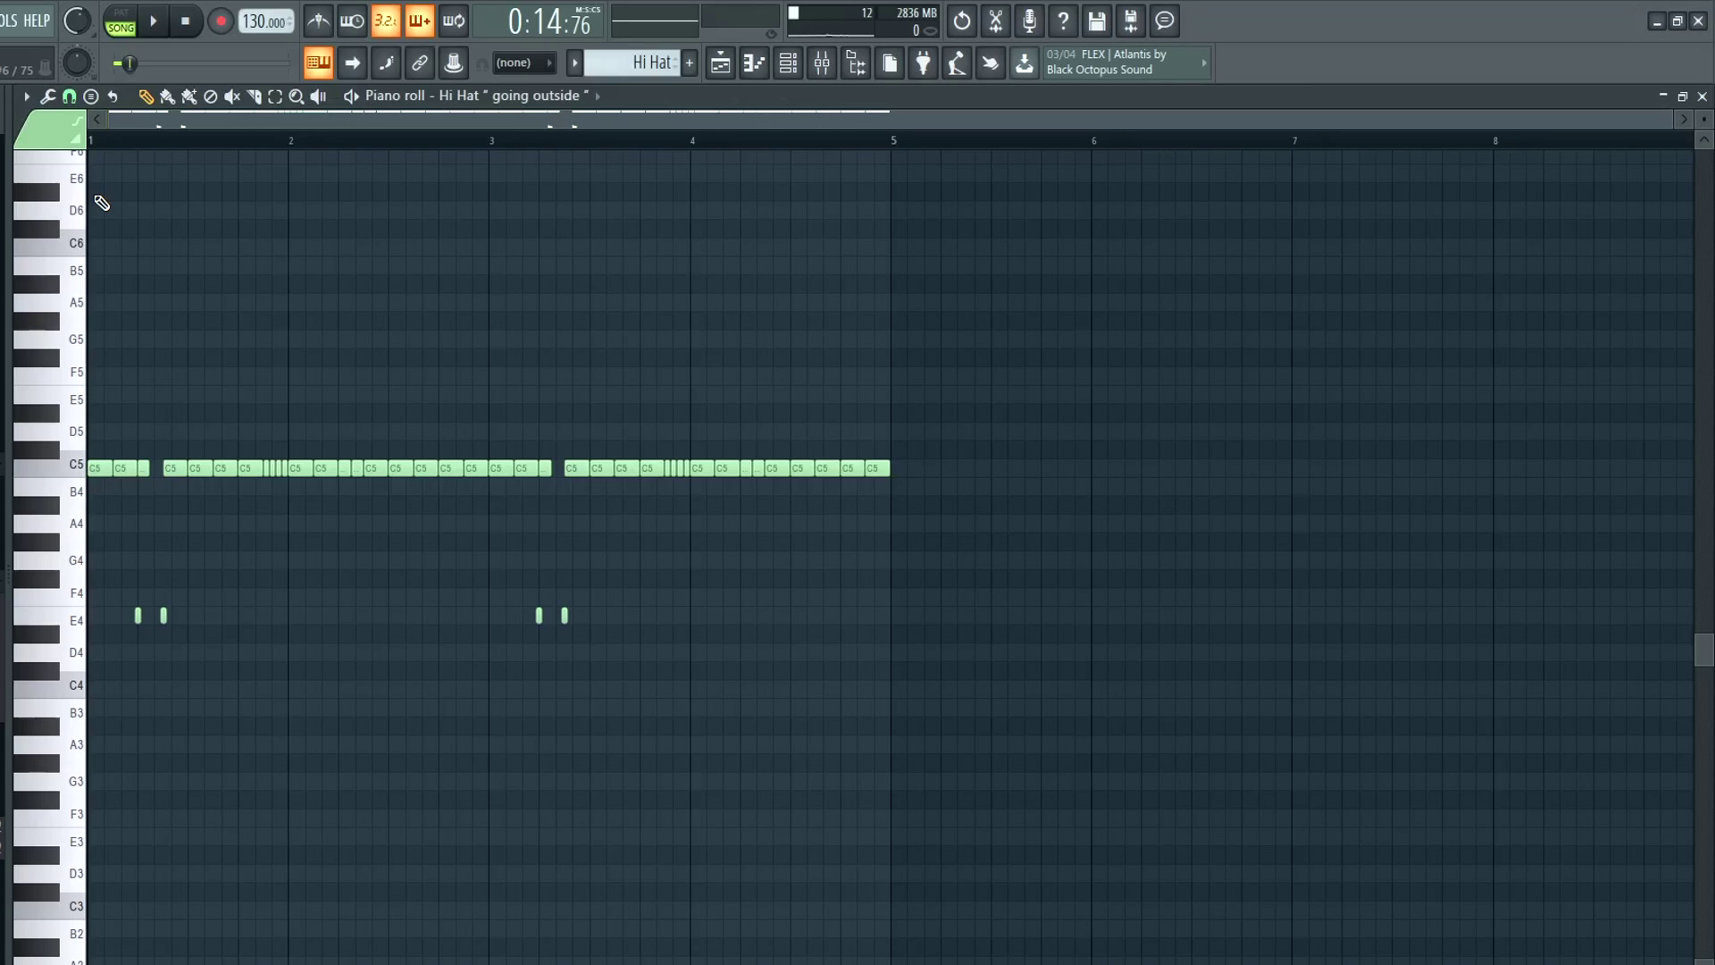
scroll(107, 590, up, 3)
scroll(562, 501, down, 5)
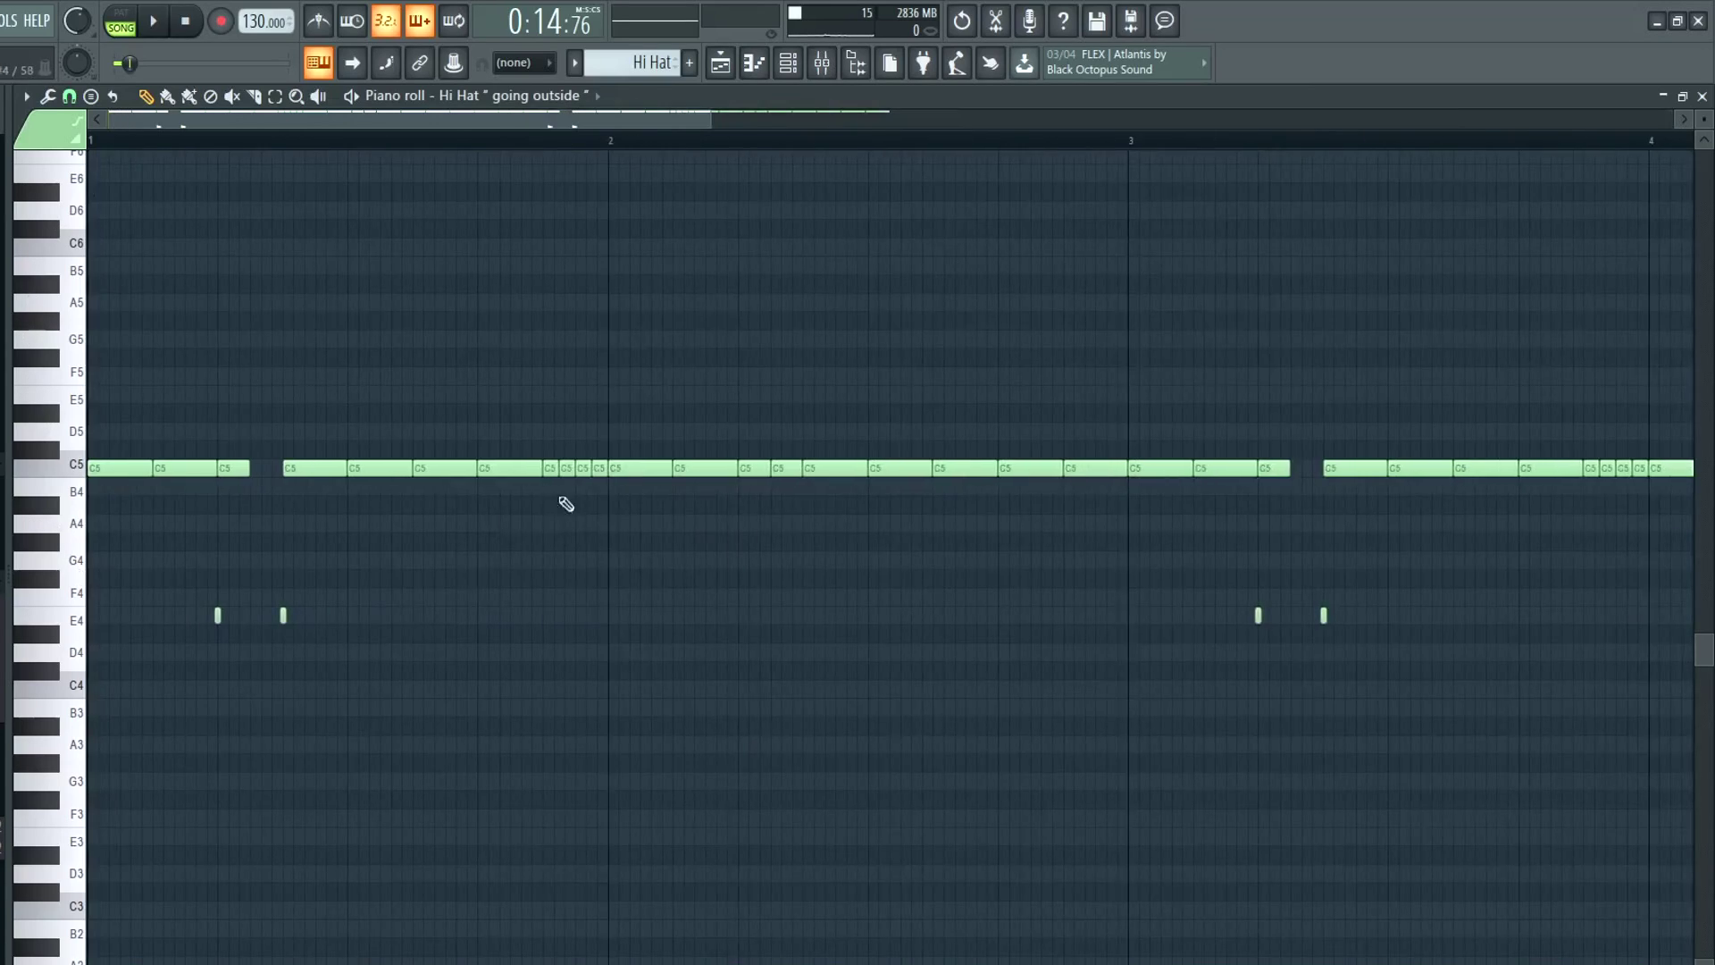
key(space)
scroll(364, 419, down, 2)
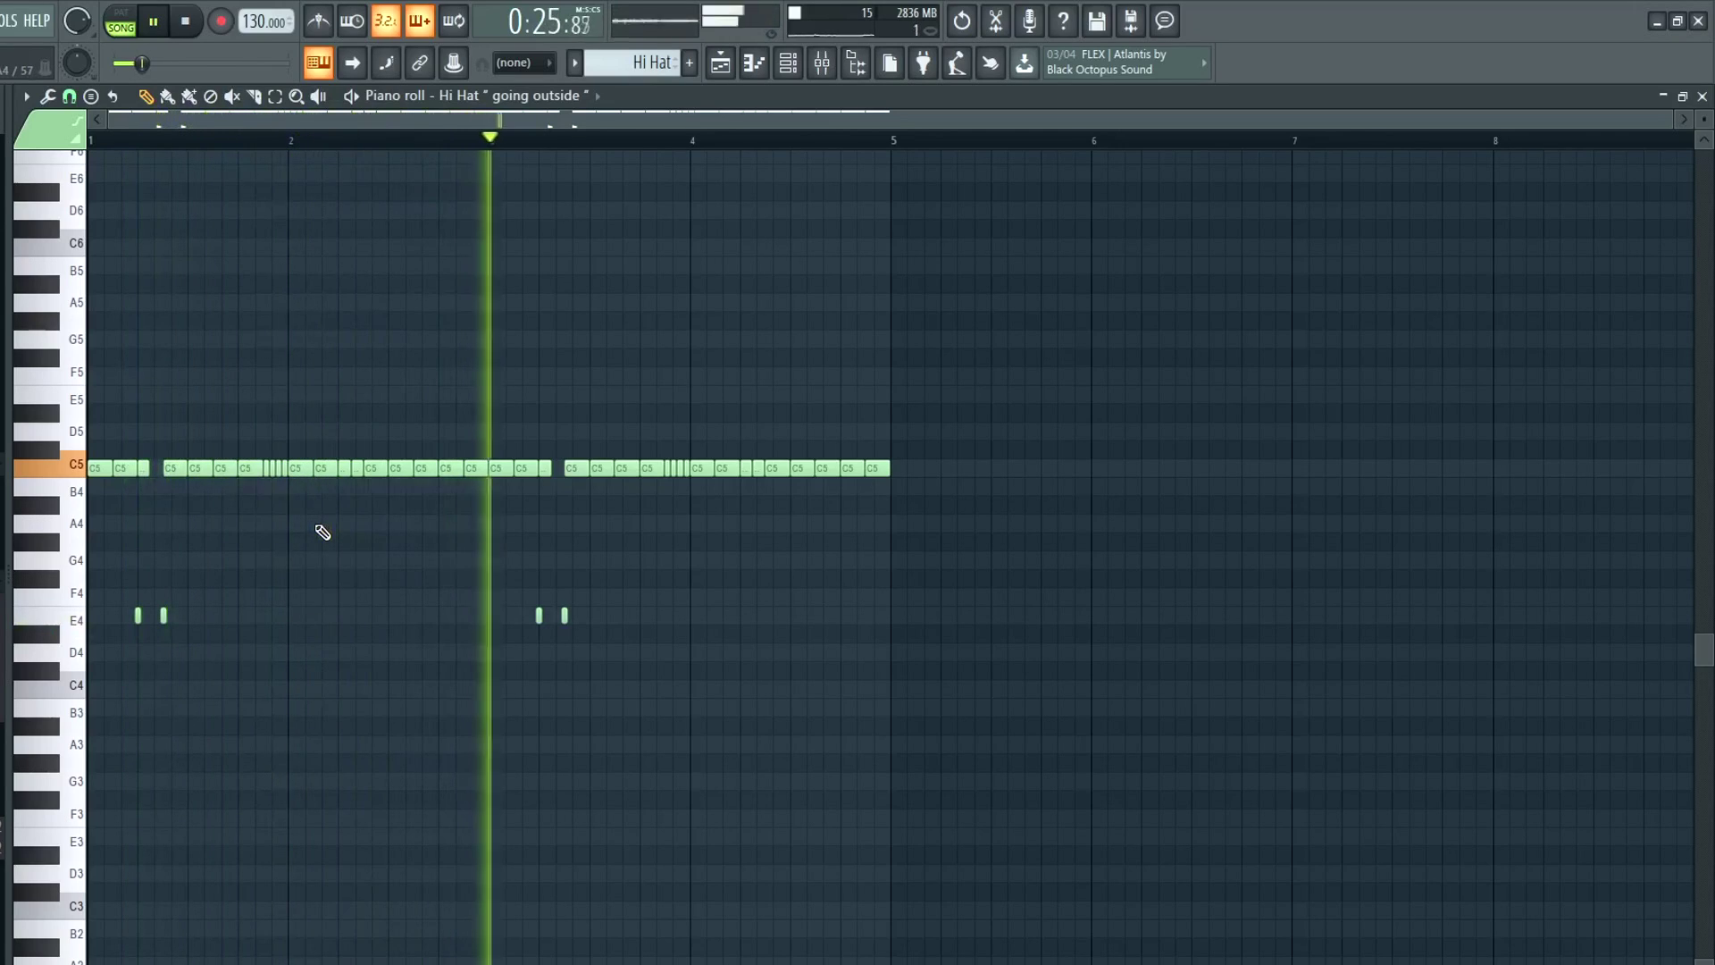
key(space)
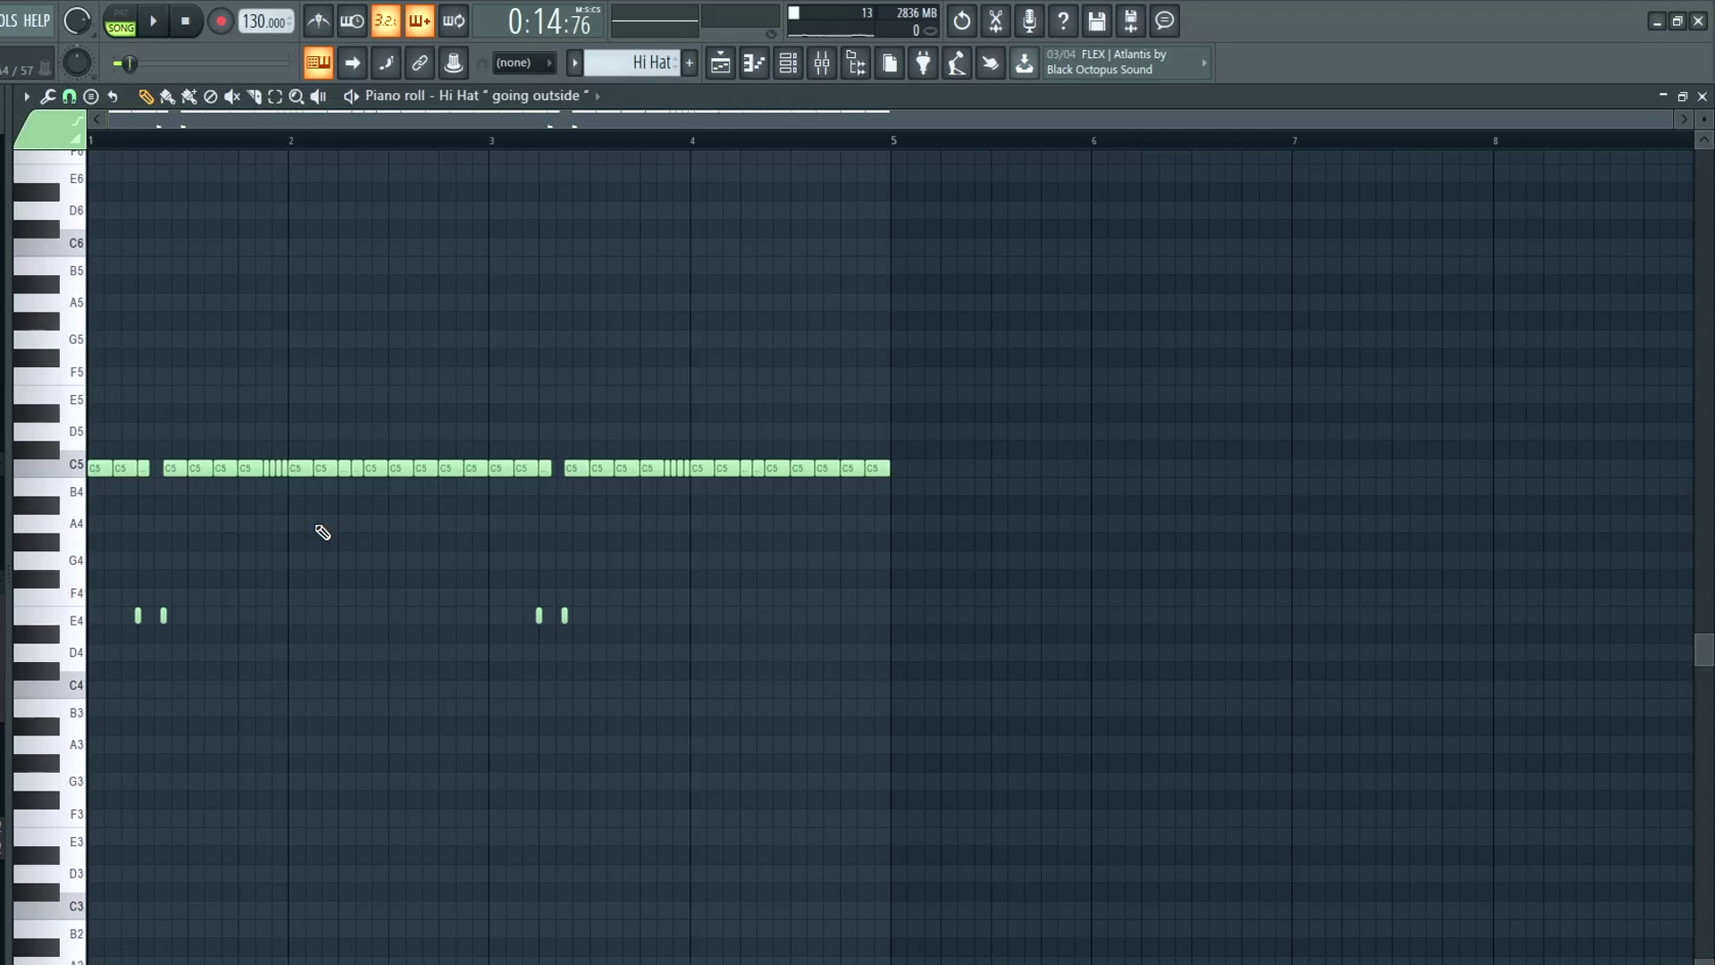
click(733, 61)
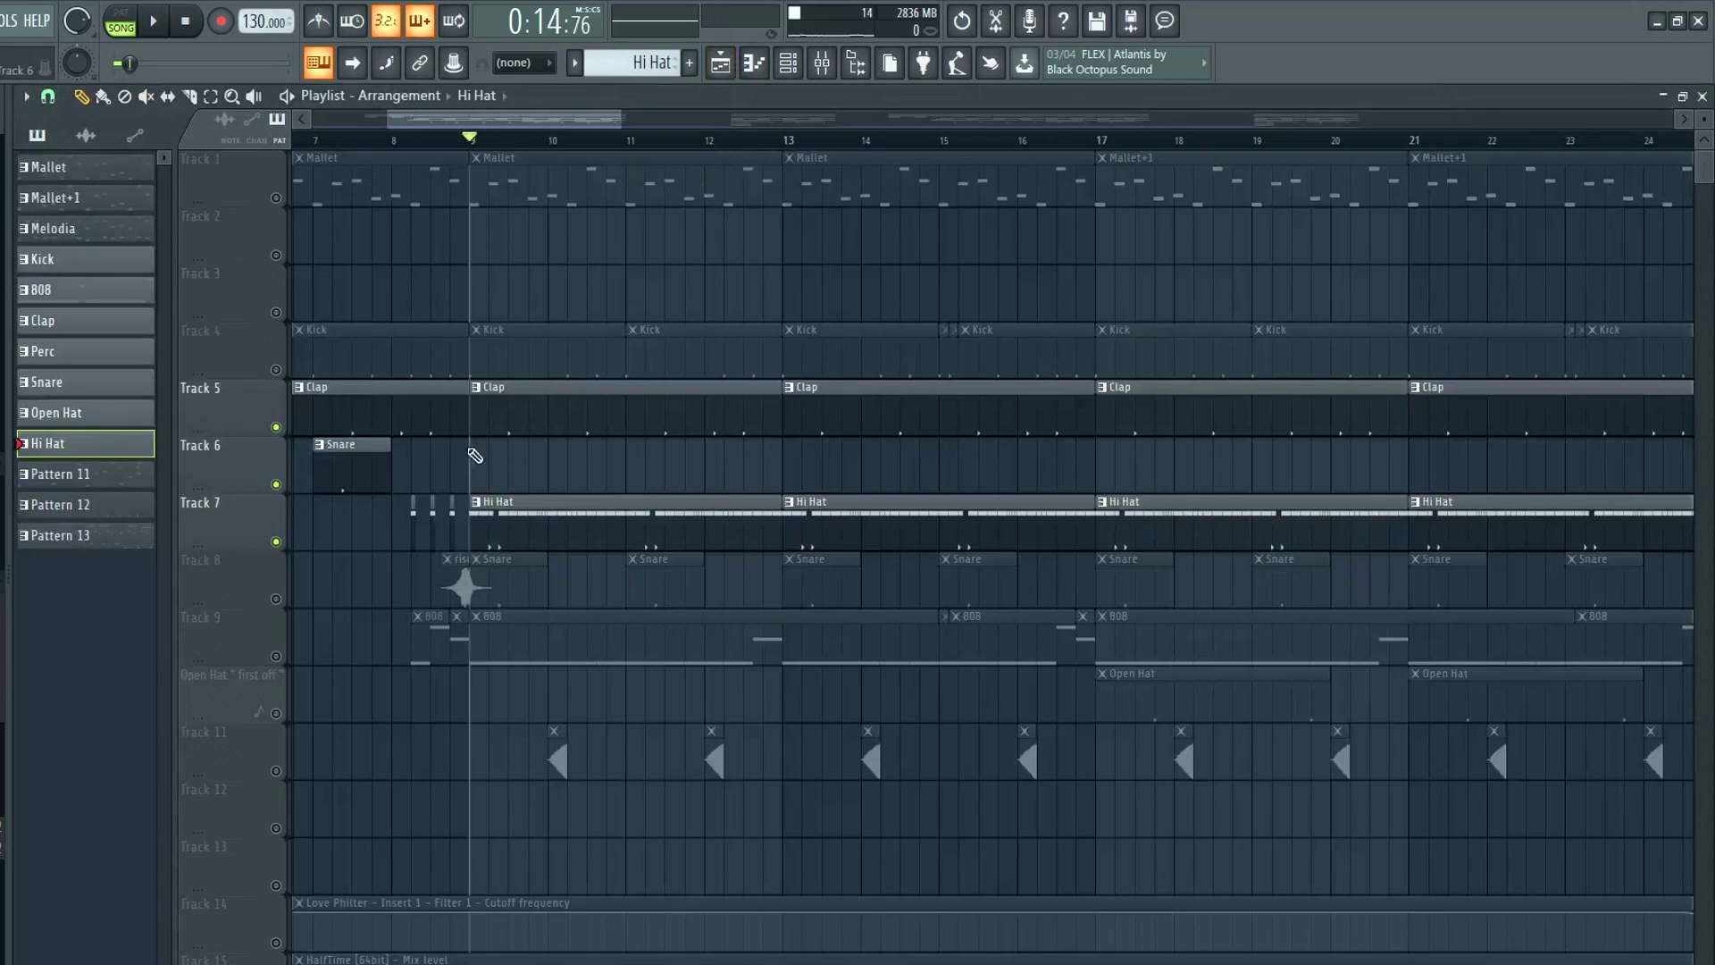
Examine the 808 pattern in the piano roll, clear the time selection, play the soloed bass line, and return to the playlist
click(548, 646)
scroll(548, 646, down, 2)
double_click(548, 646)
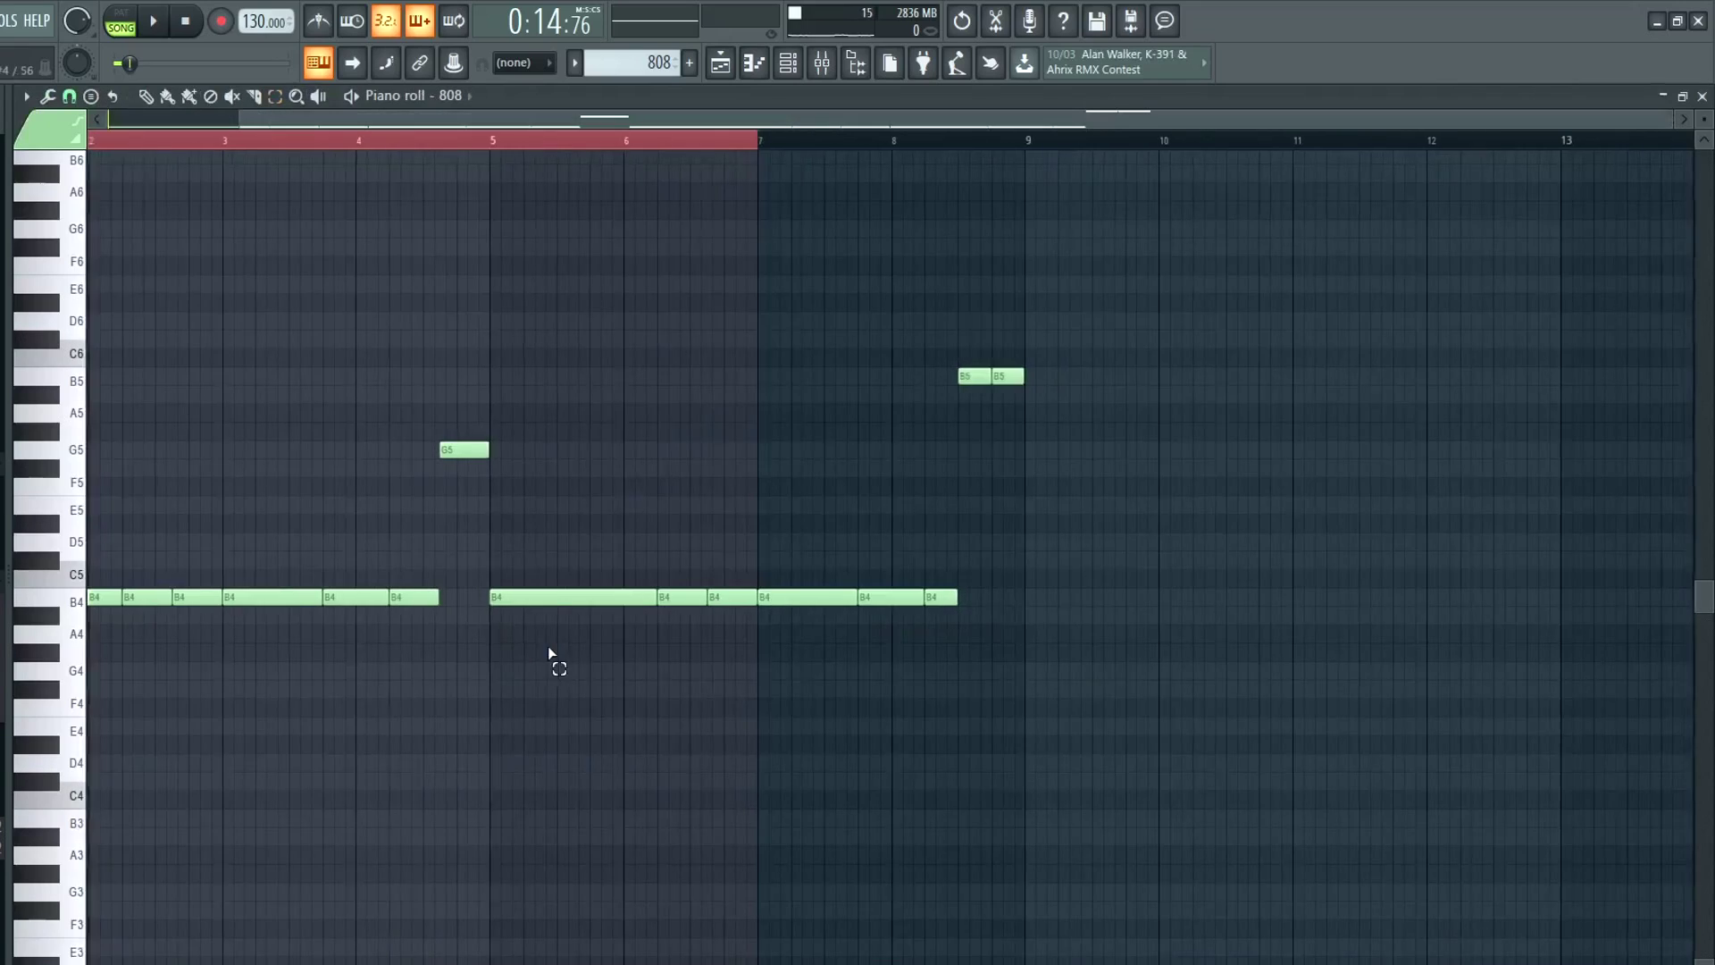
scroll(393, 501, up, 1)
key(space)
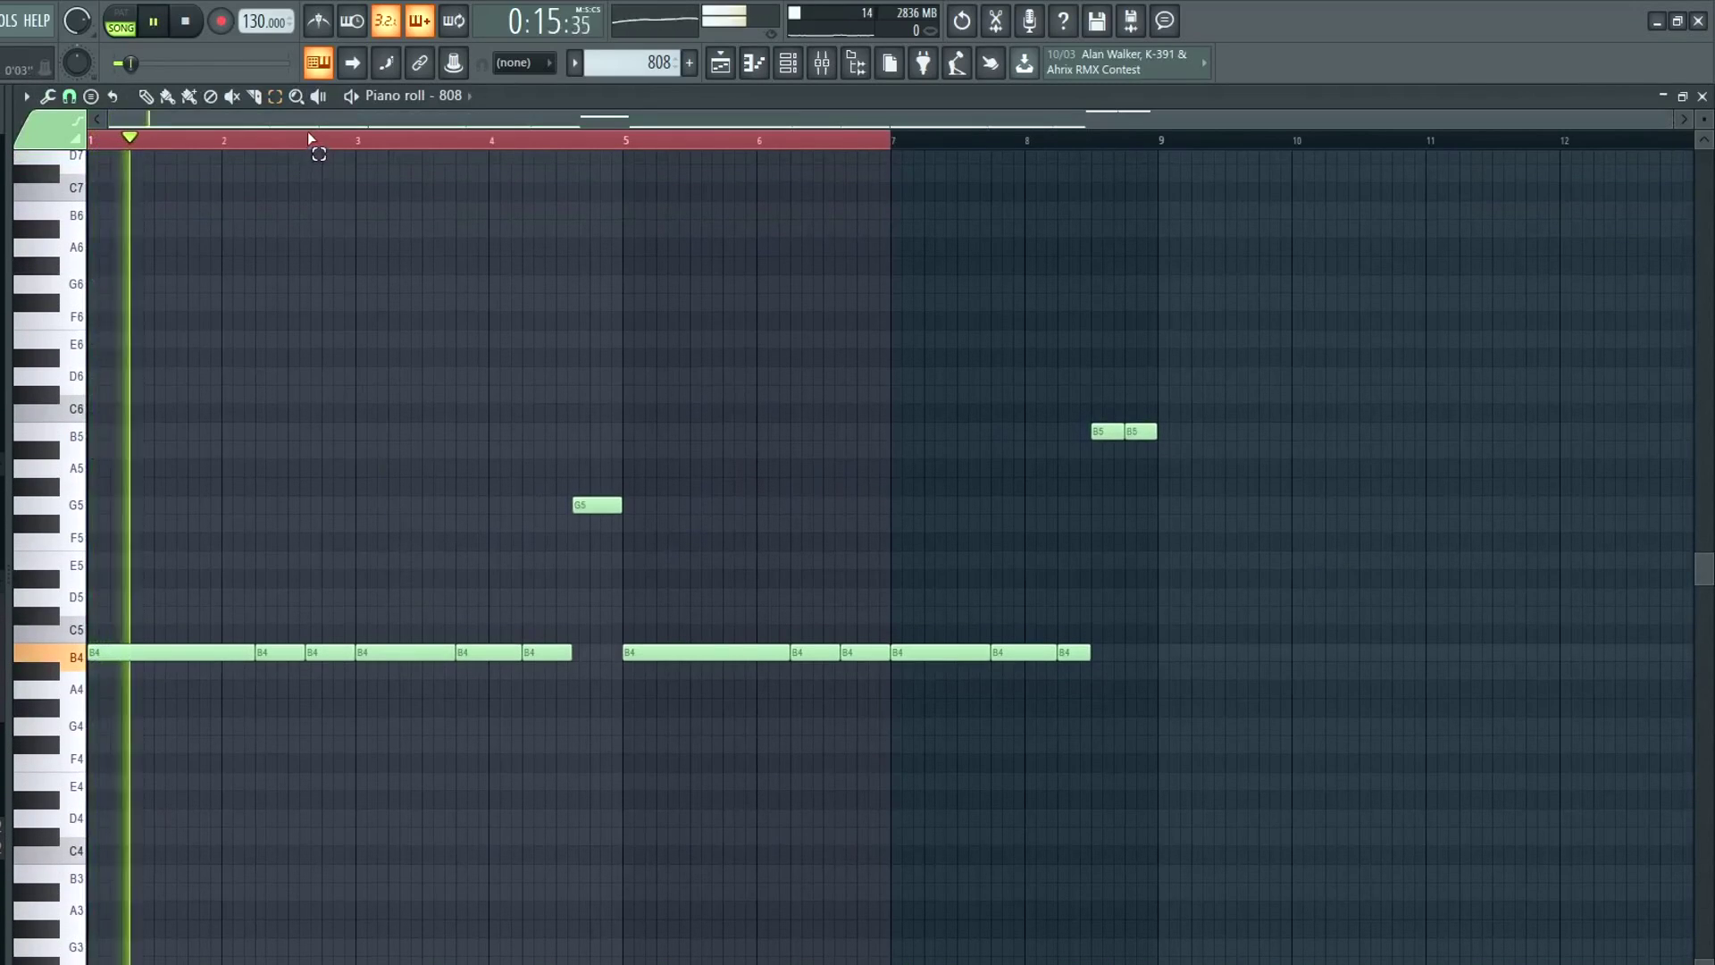
click(307, 134)
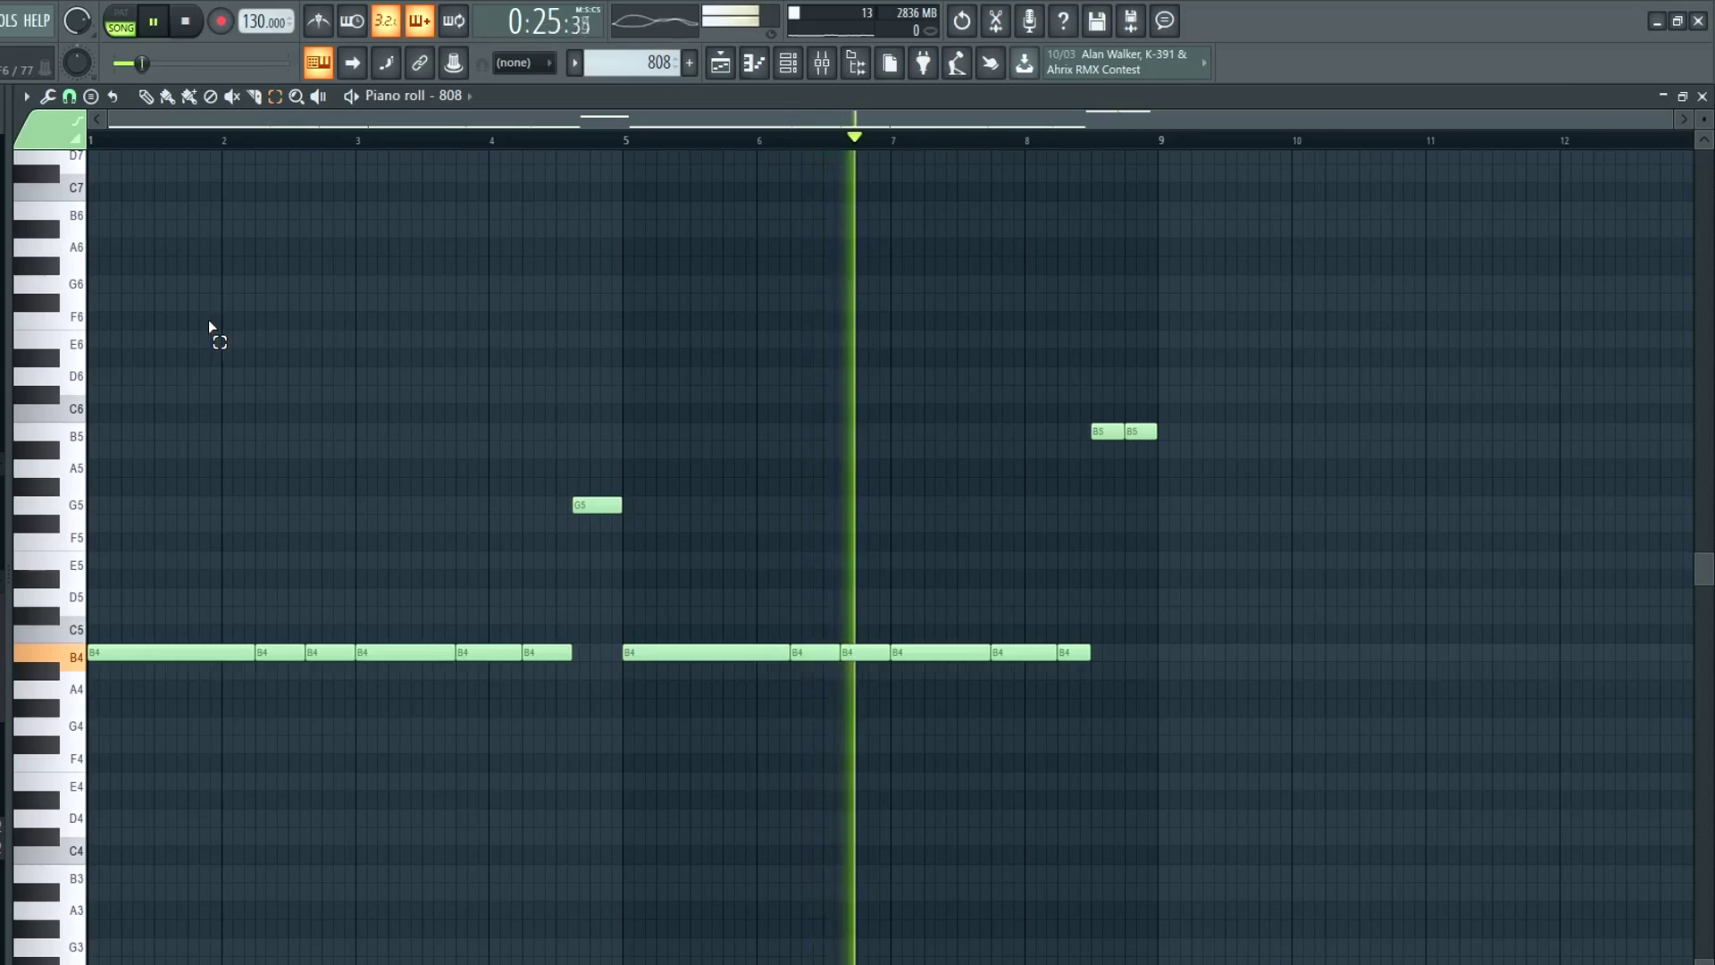
click(721, 63)
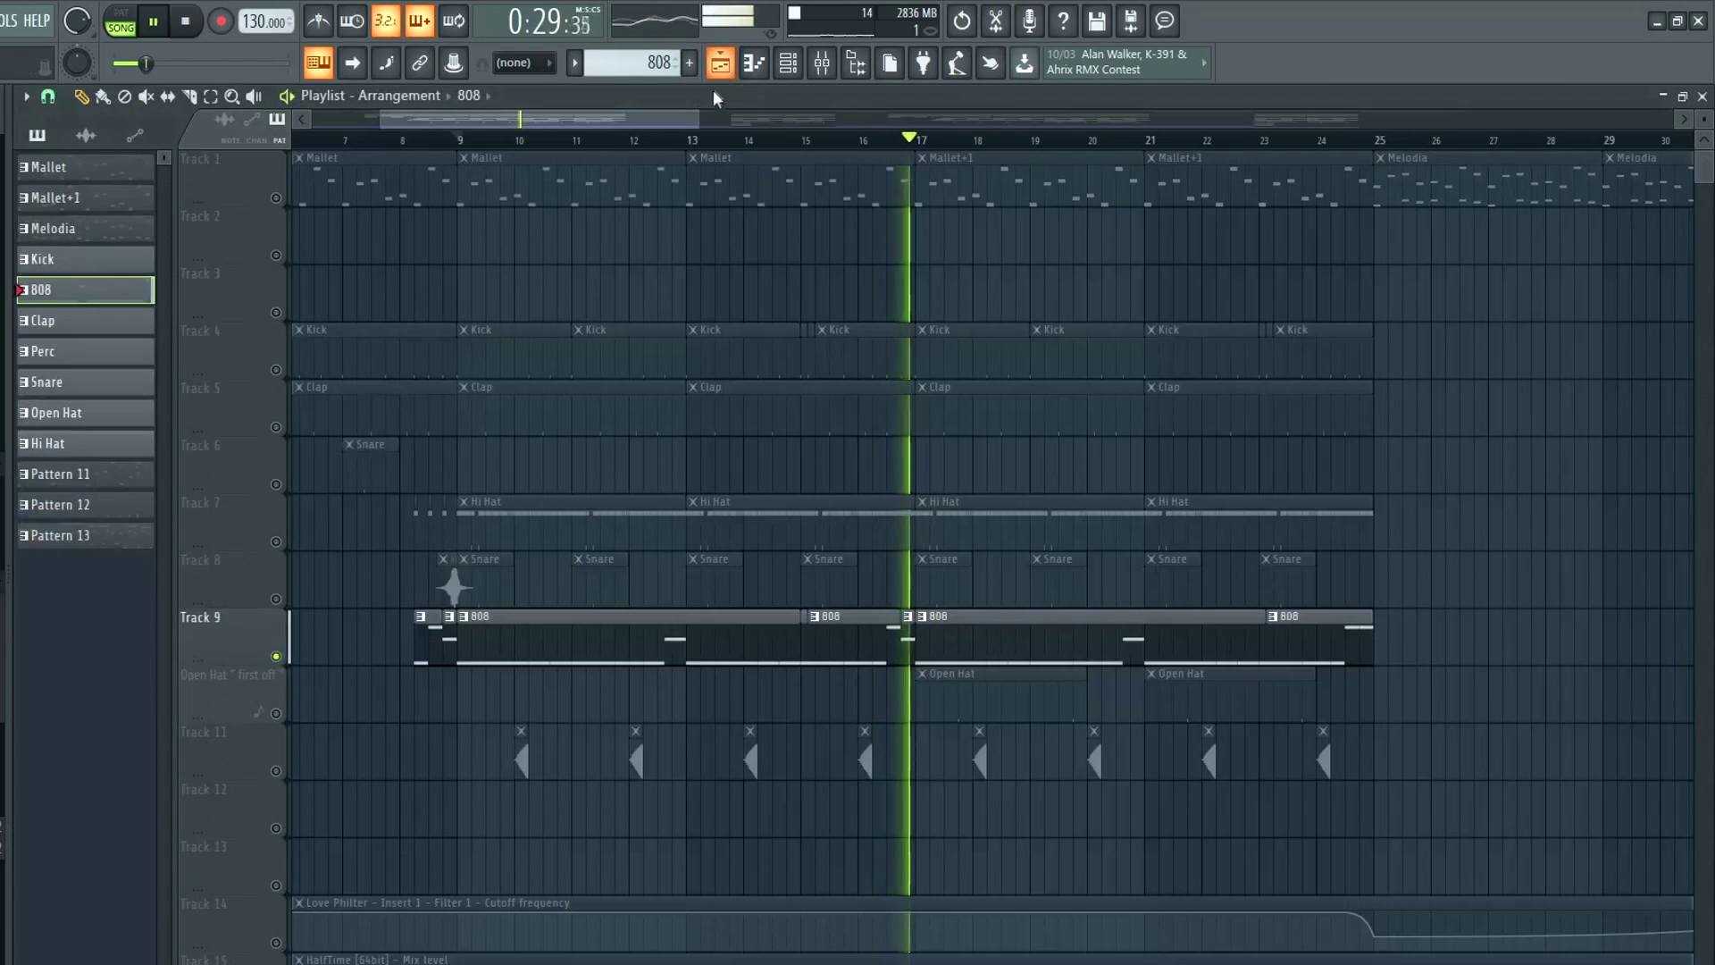
key(space)
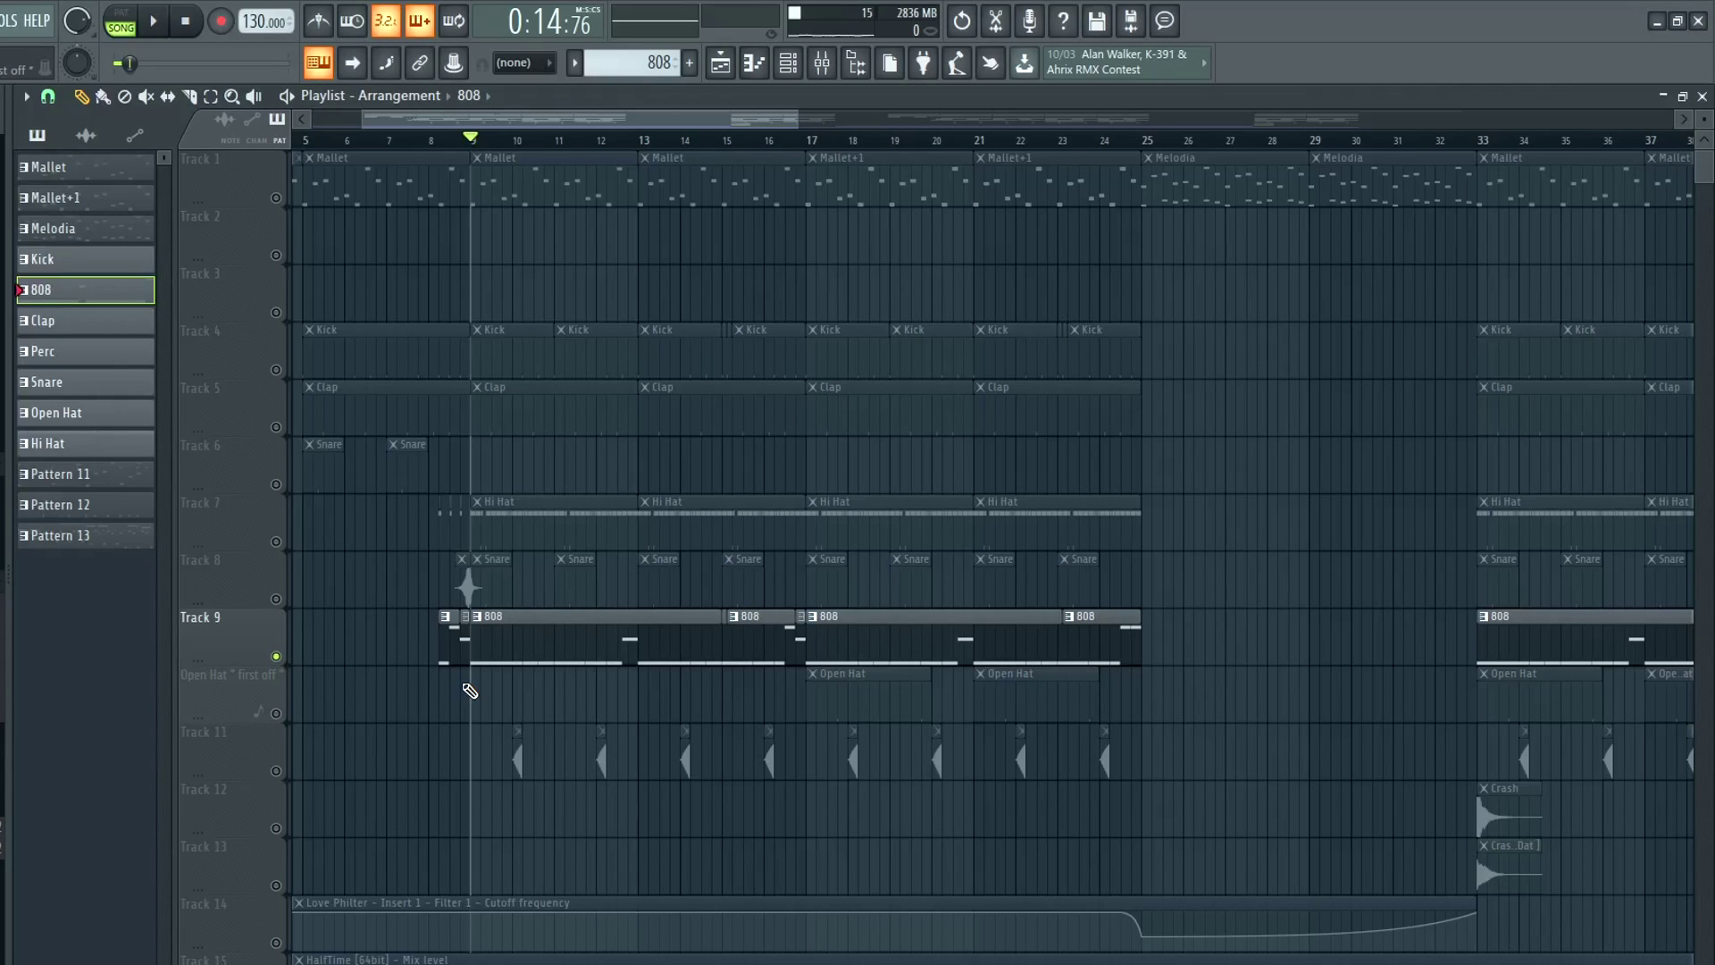
Solo the Rev808 clips on Track 11 and play them together with the 808 on Track 9
click(278, 775)
key(space)
scroll(567, 146, up, 4)
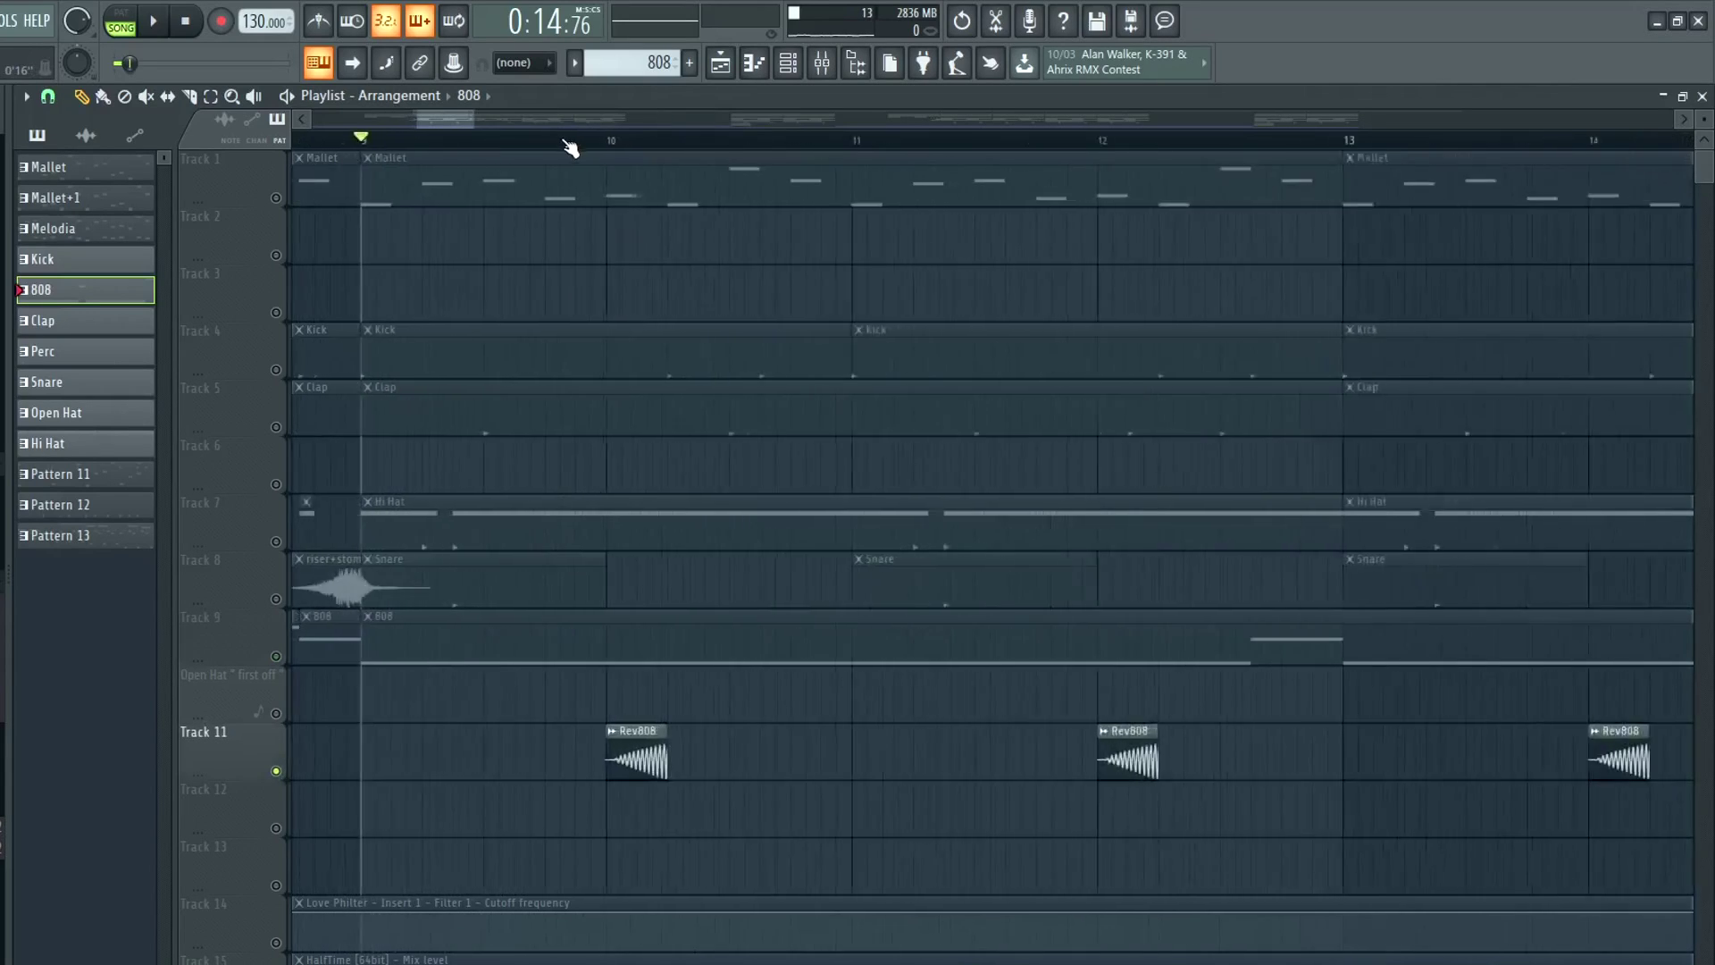
click(670, 754)
scroll(613, 747, down, 5)
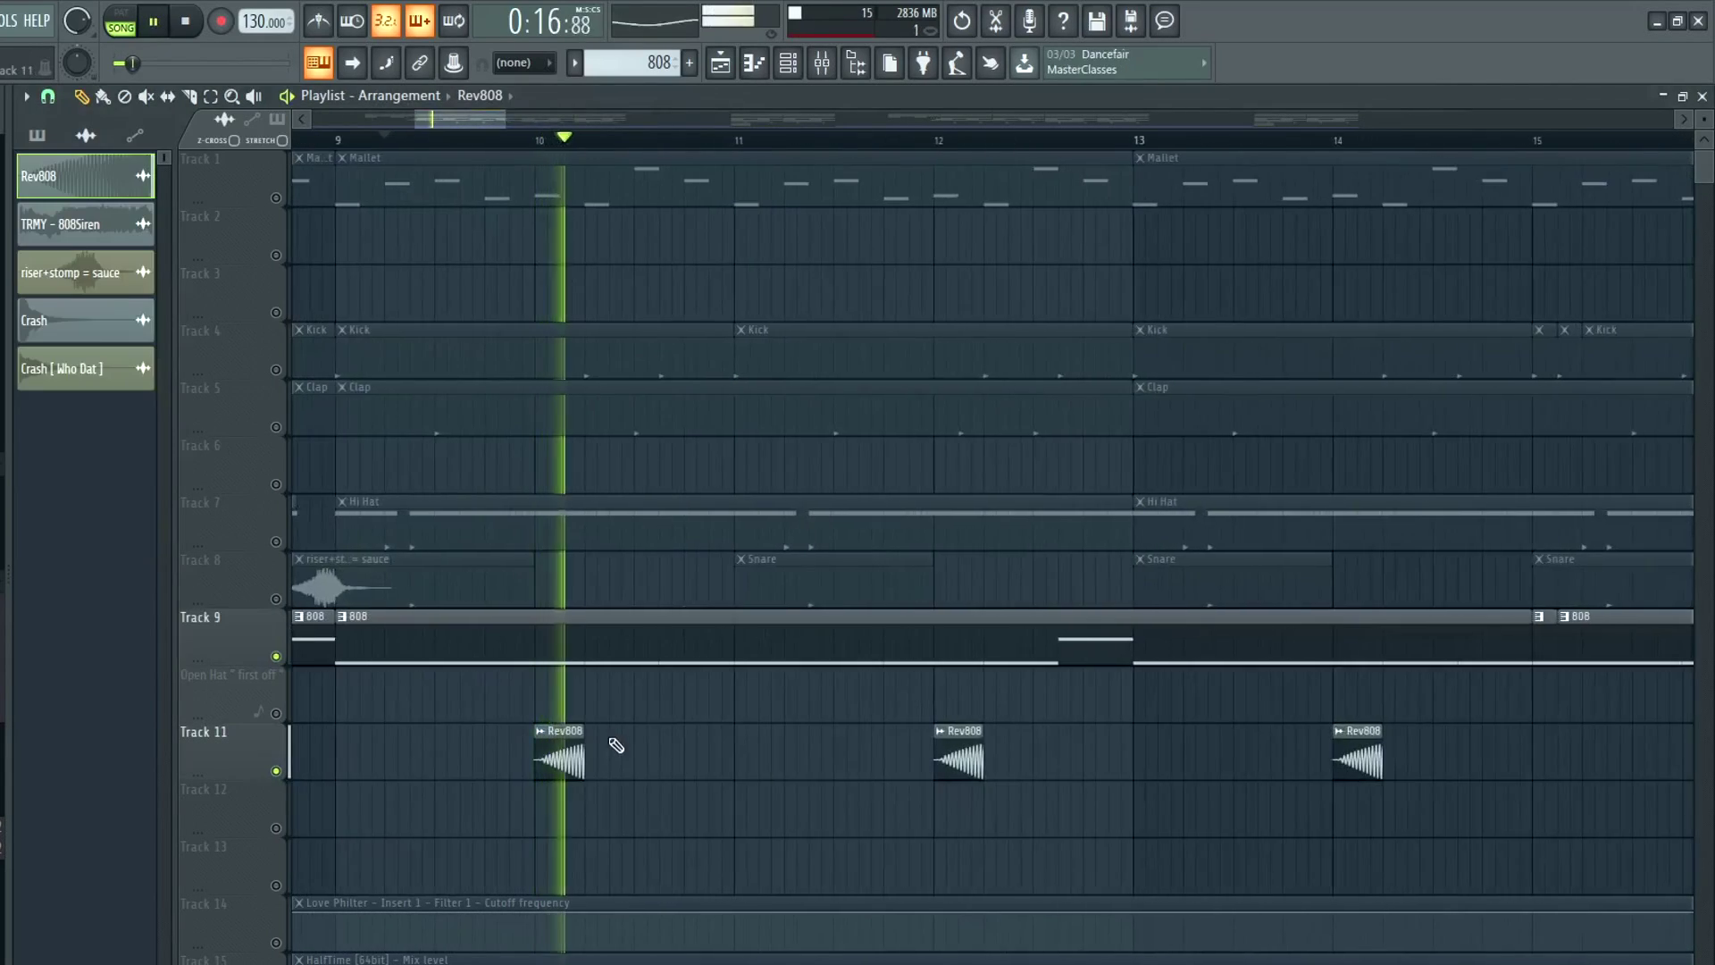
Enable all the arrangement's tracks again and play the full beat from bar 9
scroll(661, 723, up, 2)
scroll(574, 639, down, 4)
scroll(535, 643, up, 1)
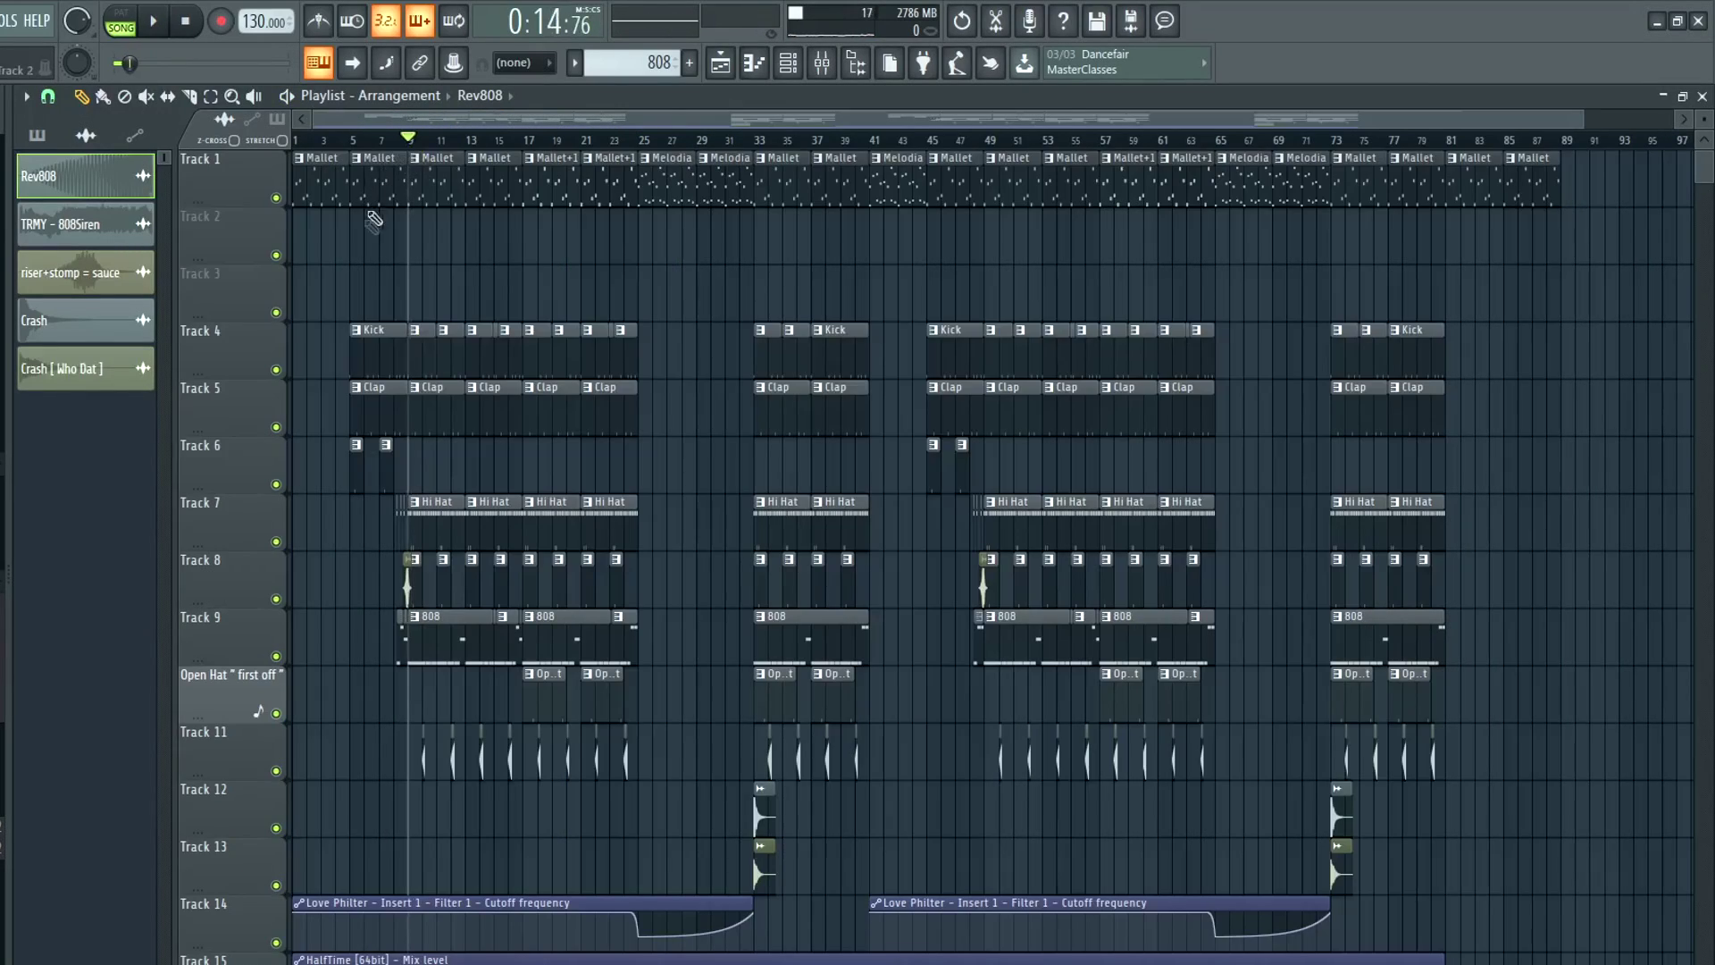
scroll(393, 590, up, 4)
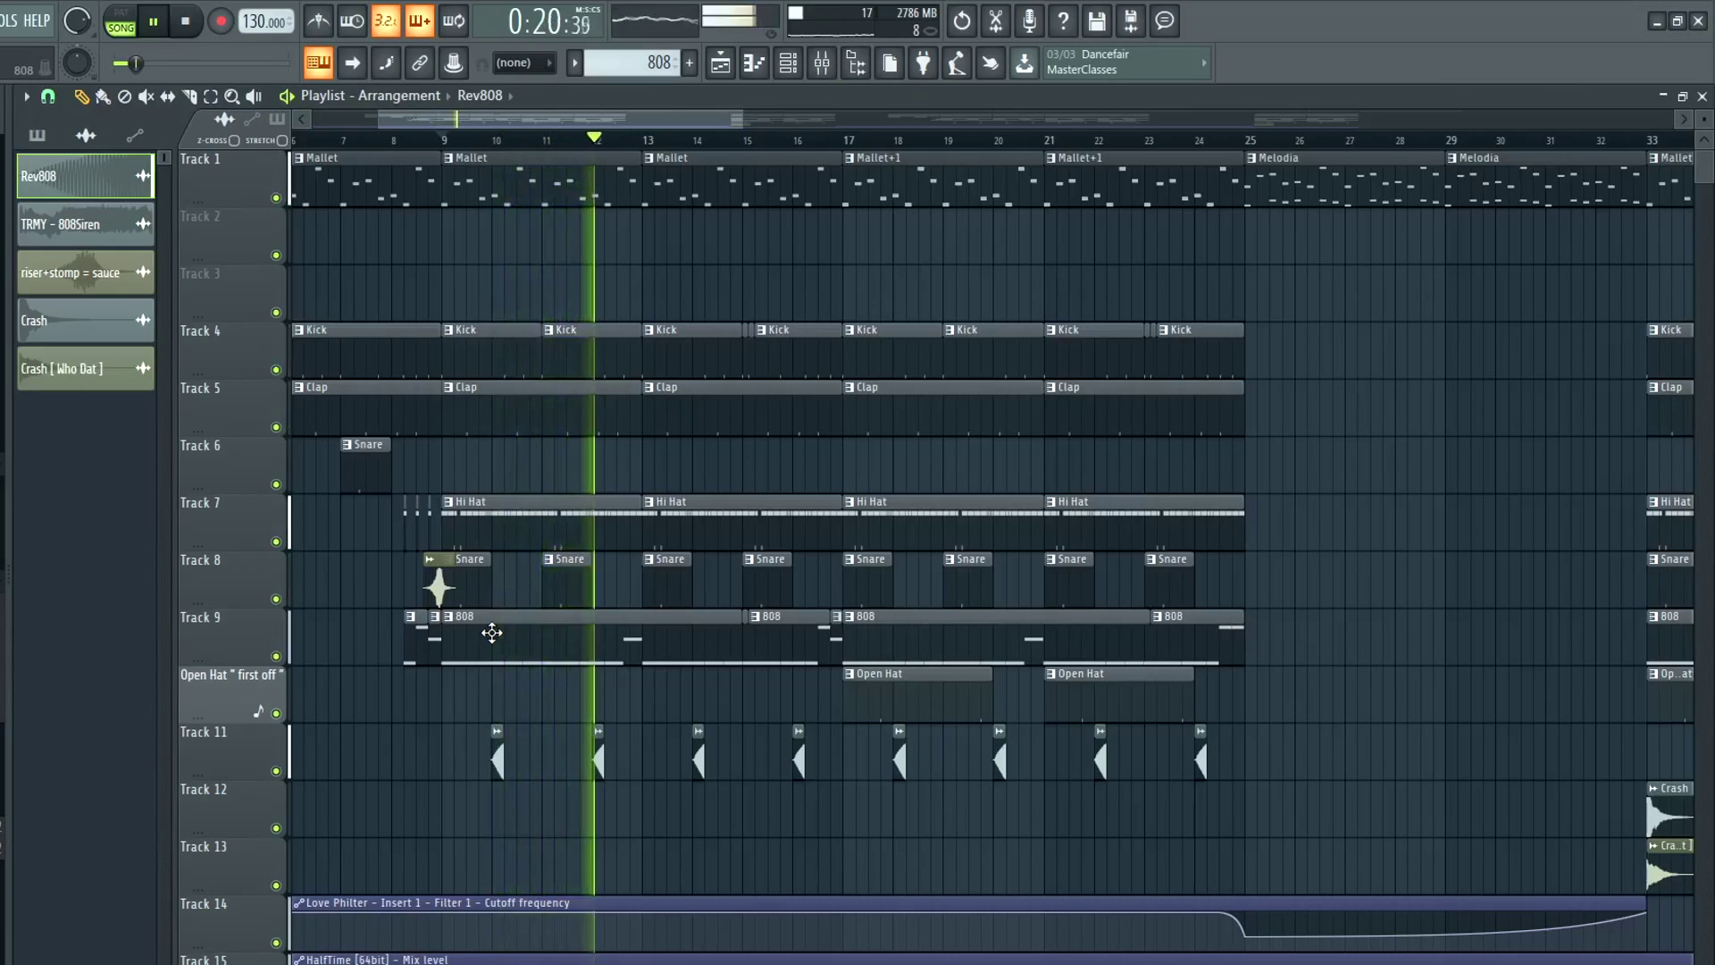
Follow the beat's playback to bar 17, examine the Open Hat pattern's notes in the piano roll, and return to the playlist
scroll(742, 693, up, 2)
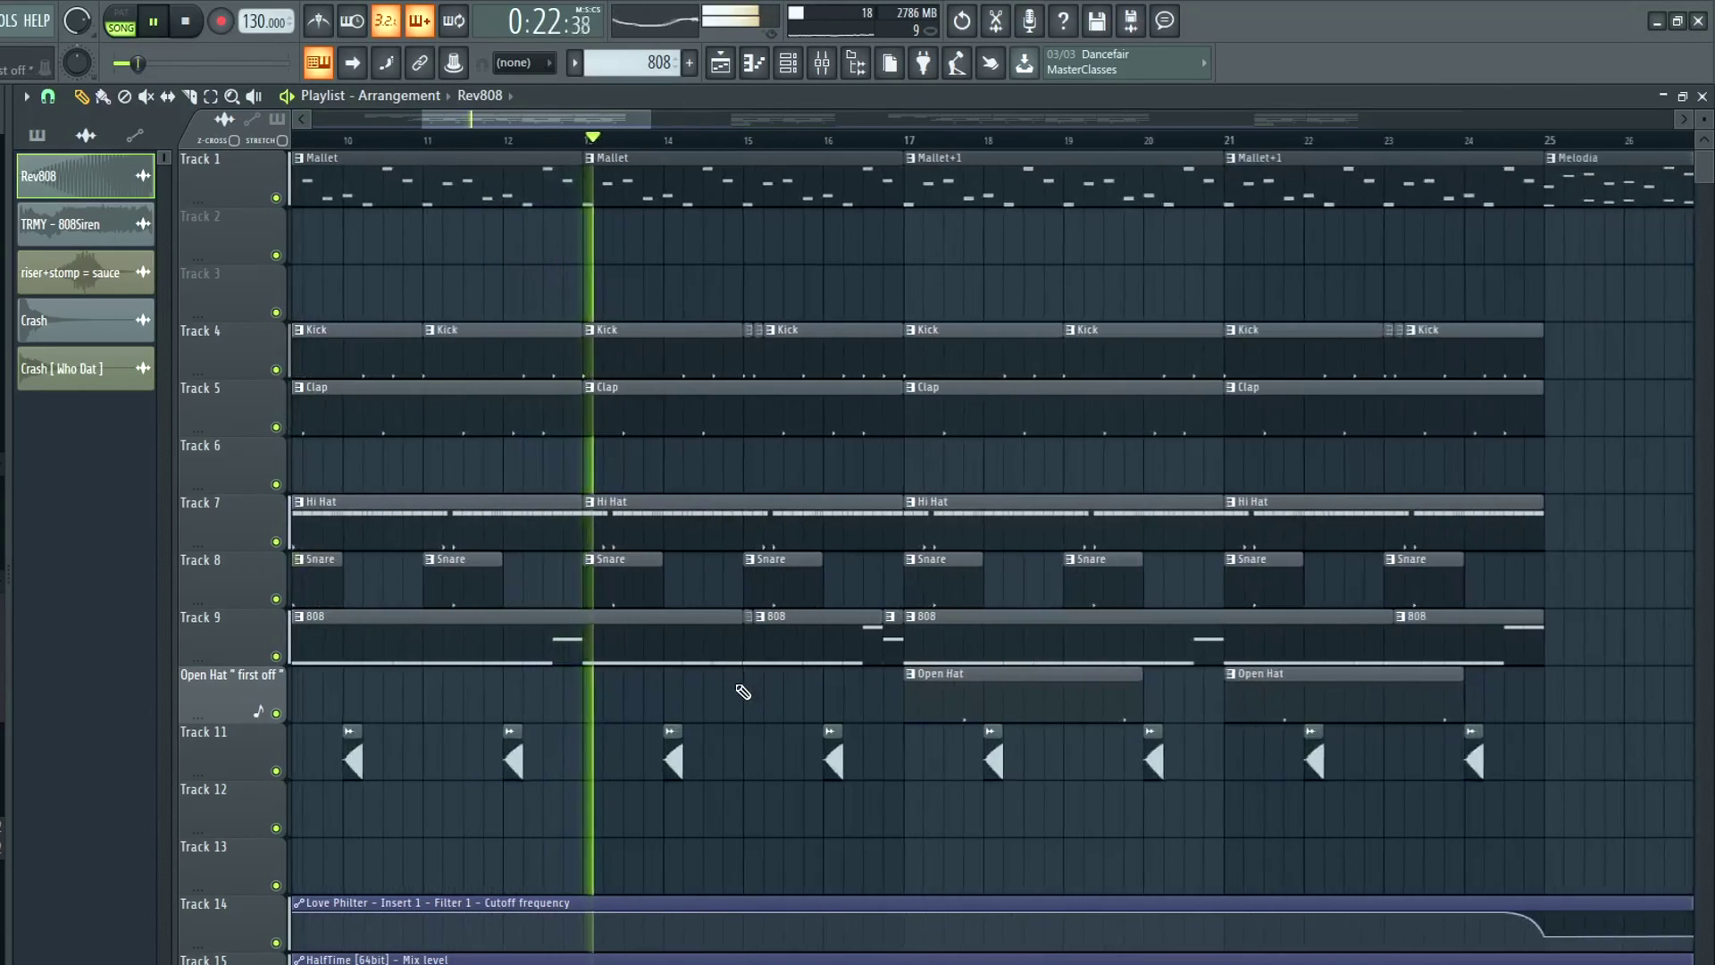
scroll(751, 705, up, 3)
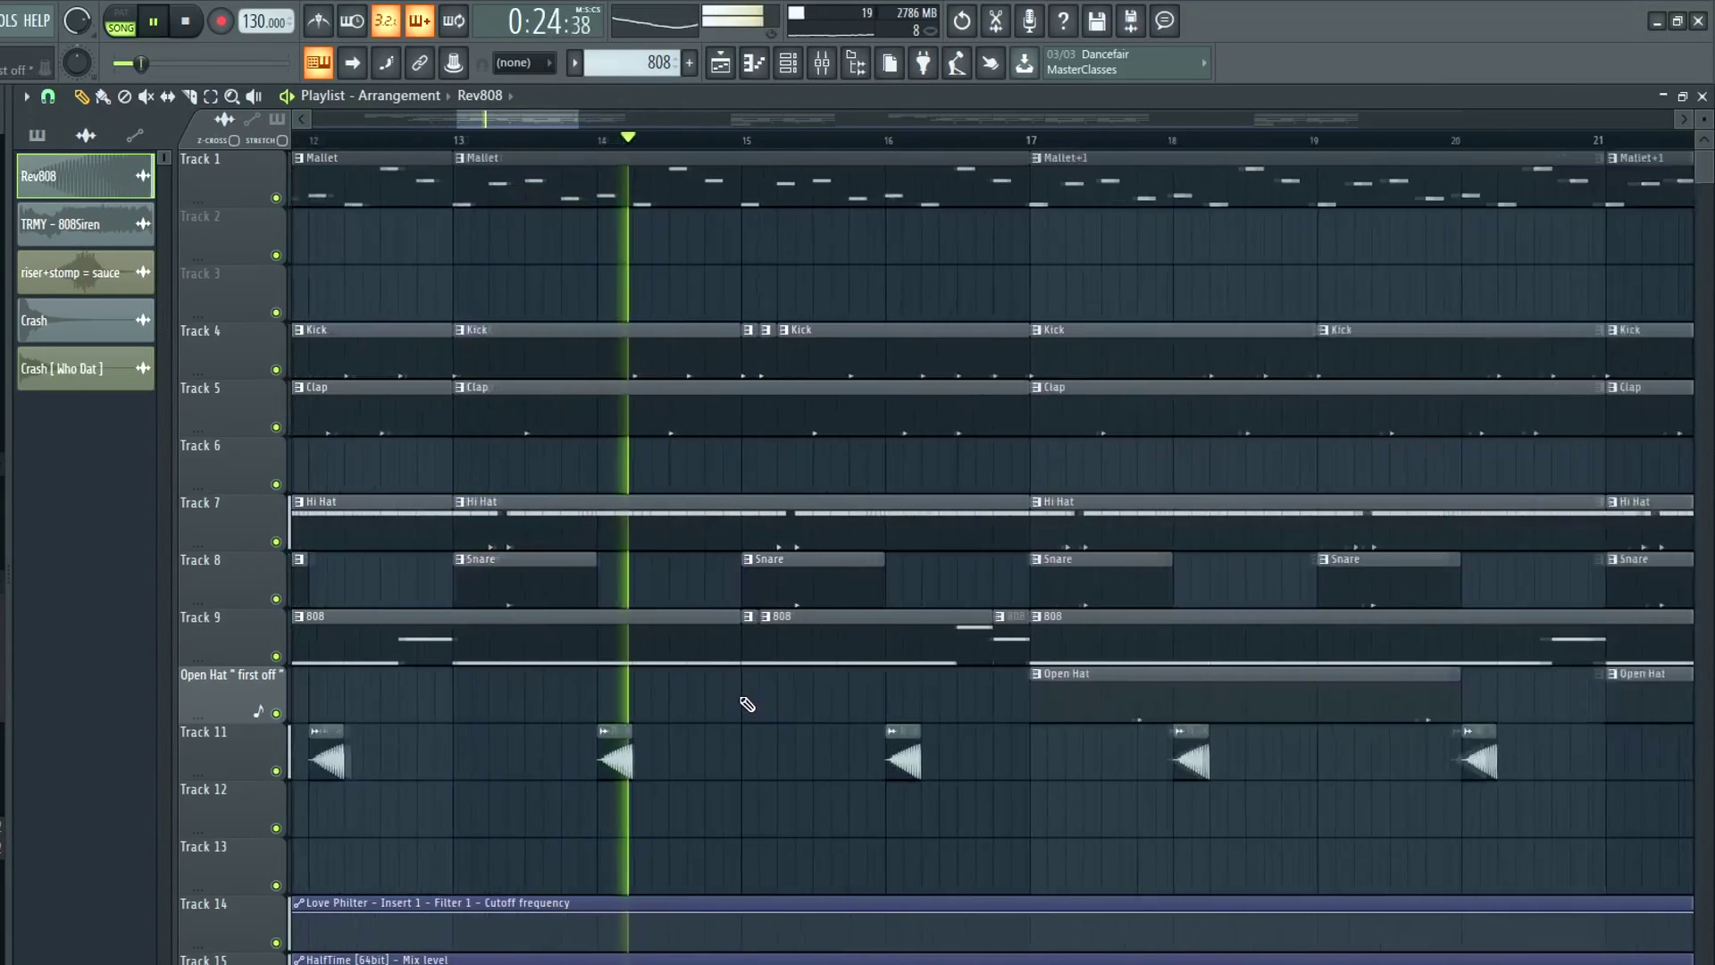
scroll(808, 698, down, 5)
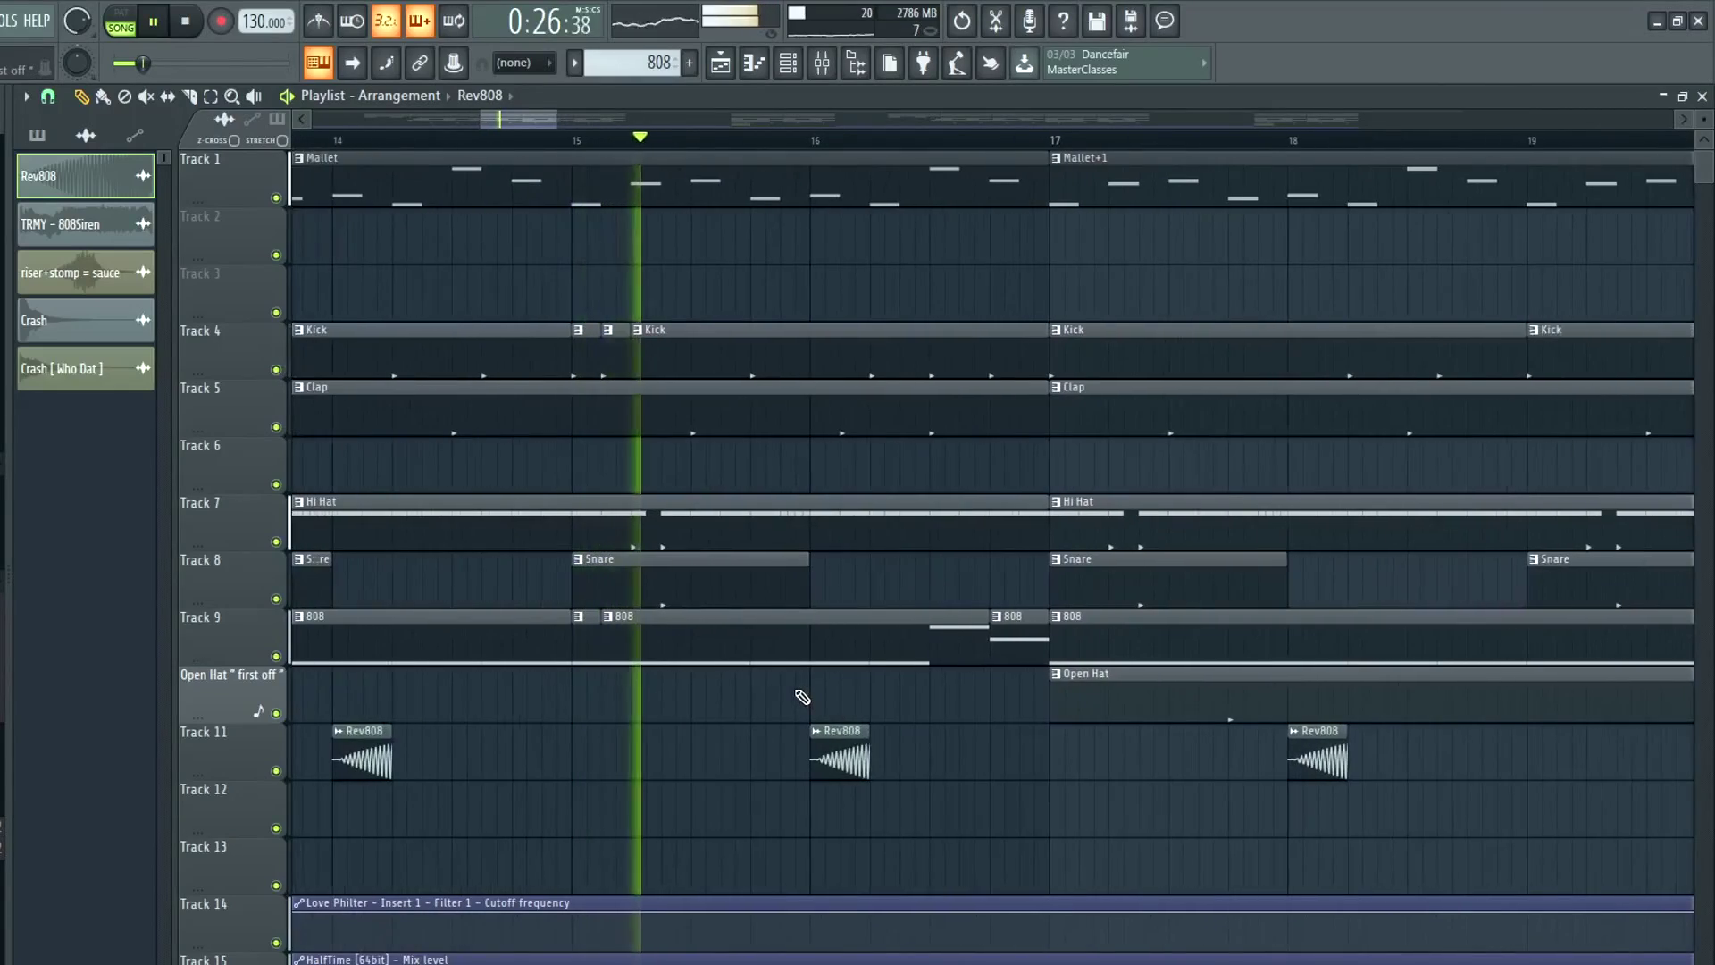
scroll(802, 696, up, 4)
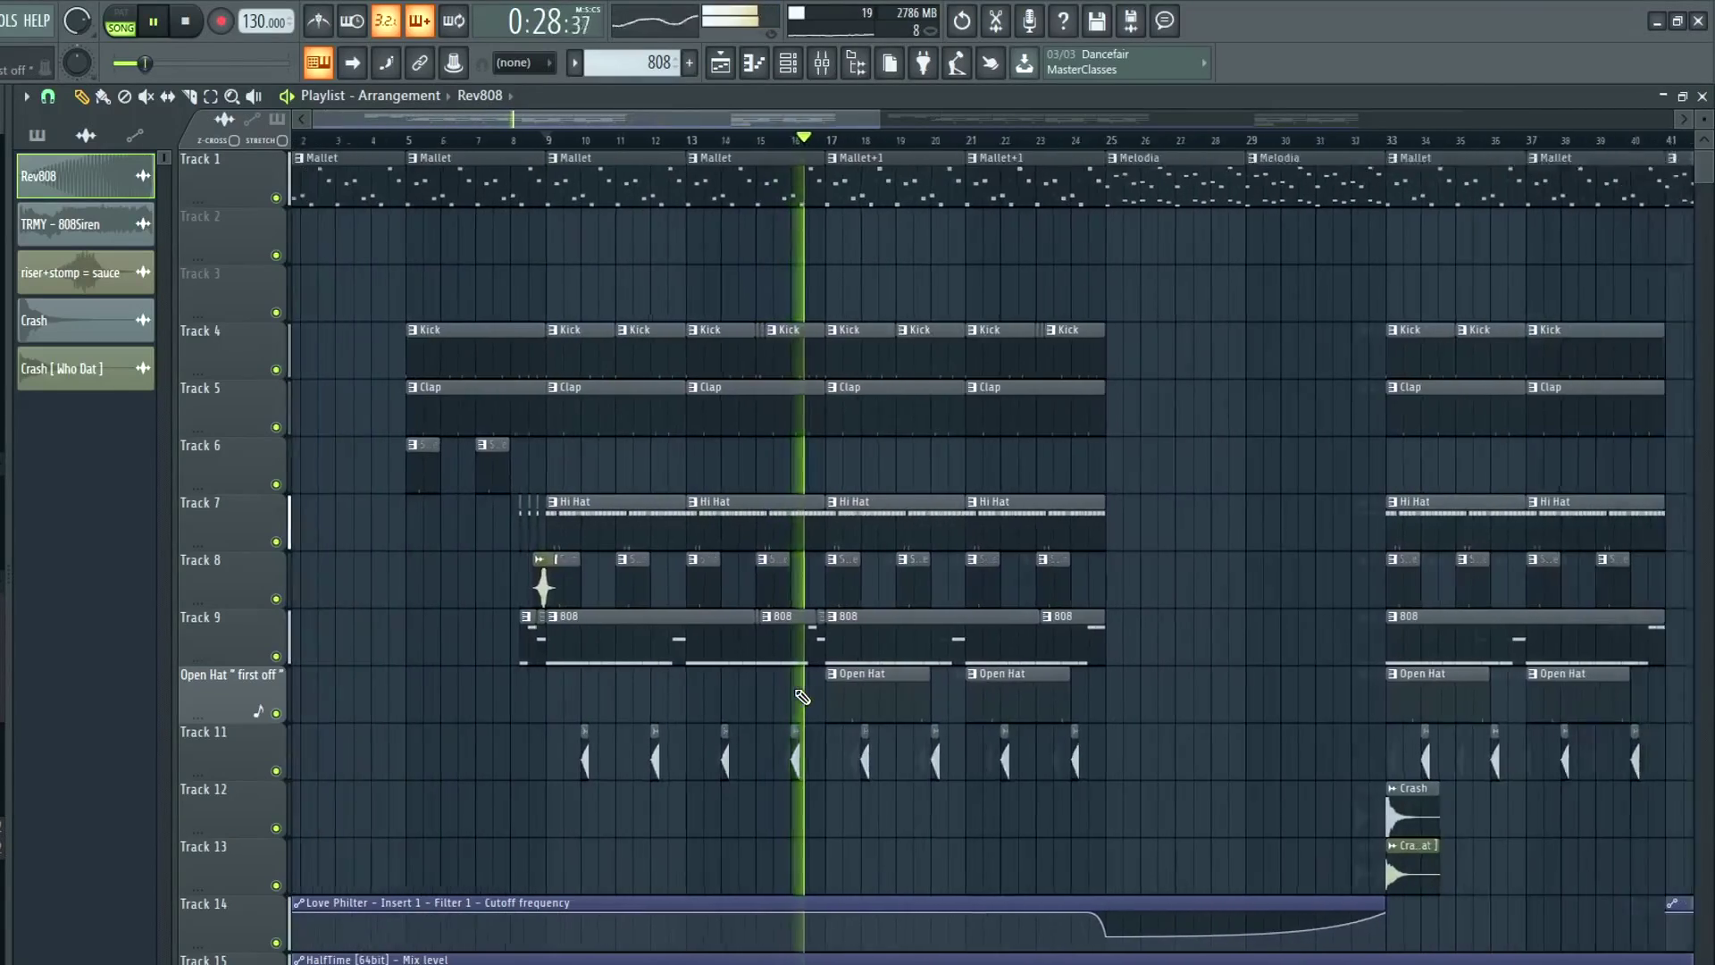
scroll(756, 693, up, 2)
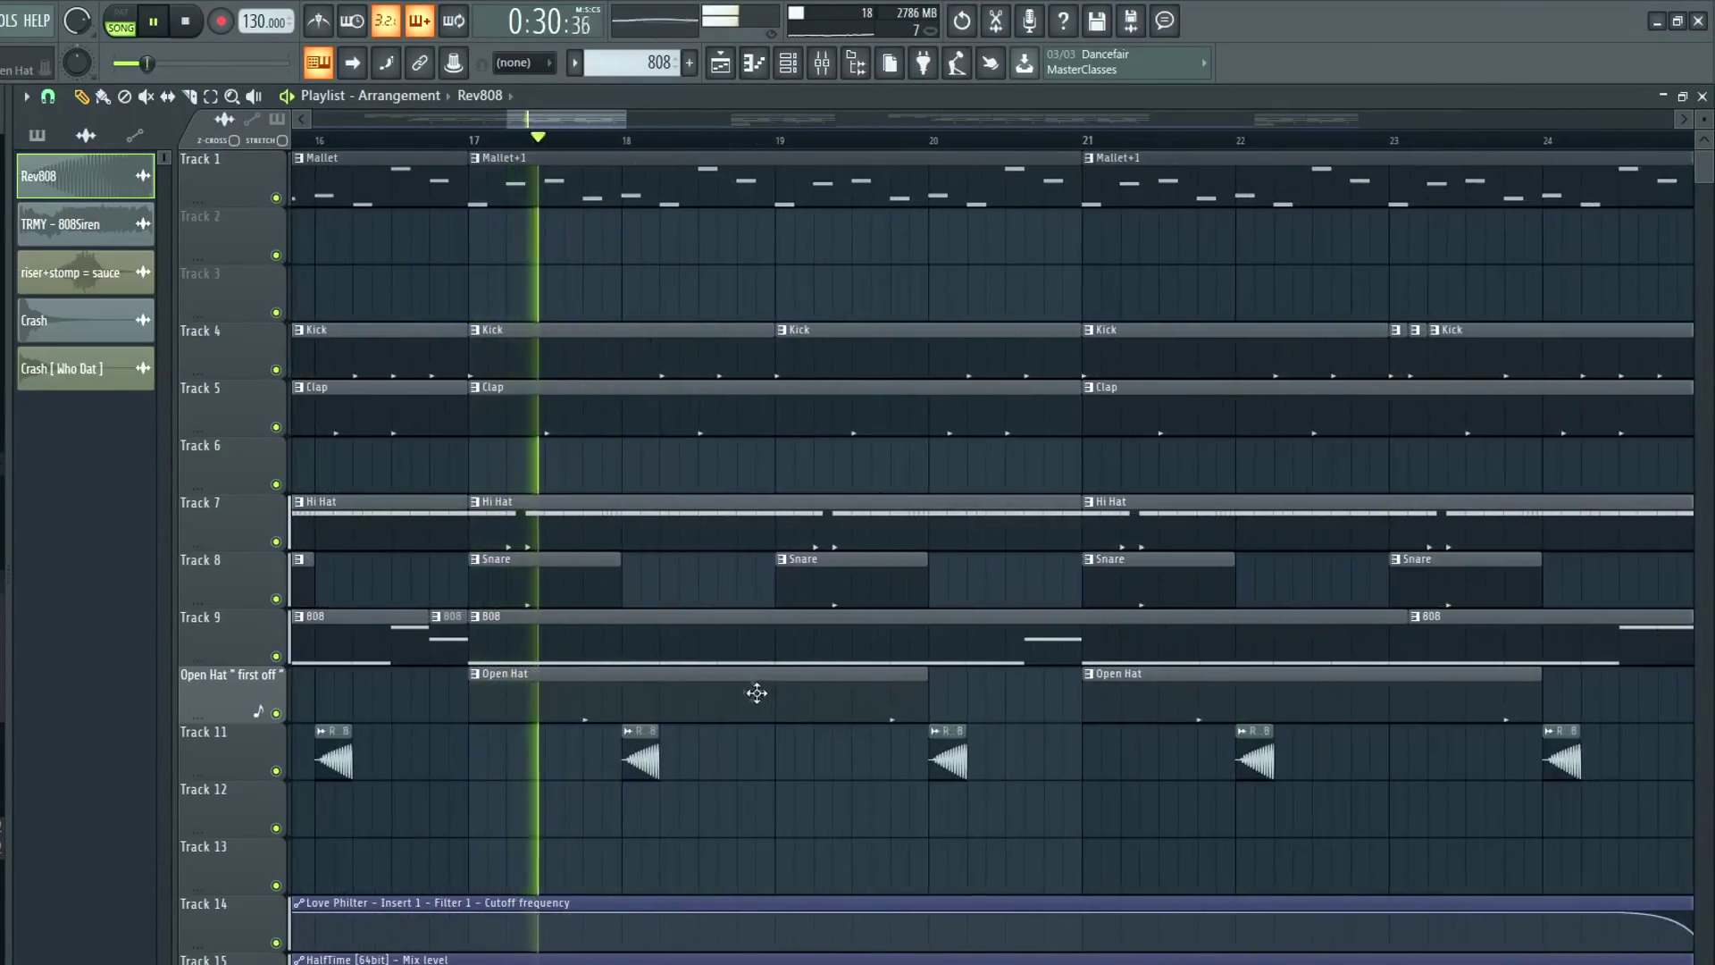
double_click(617, 695)
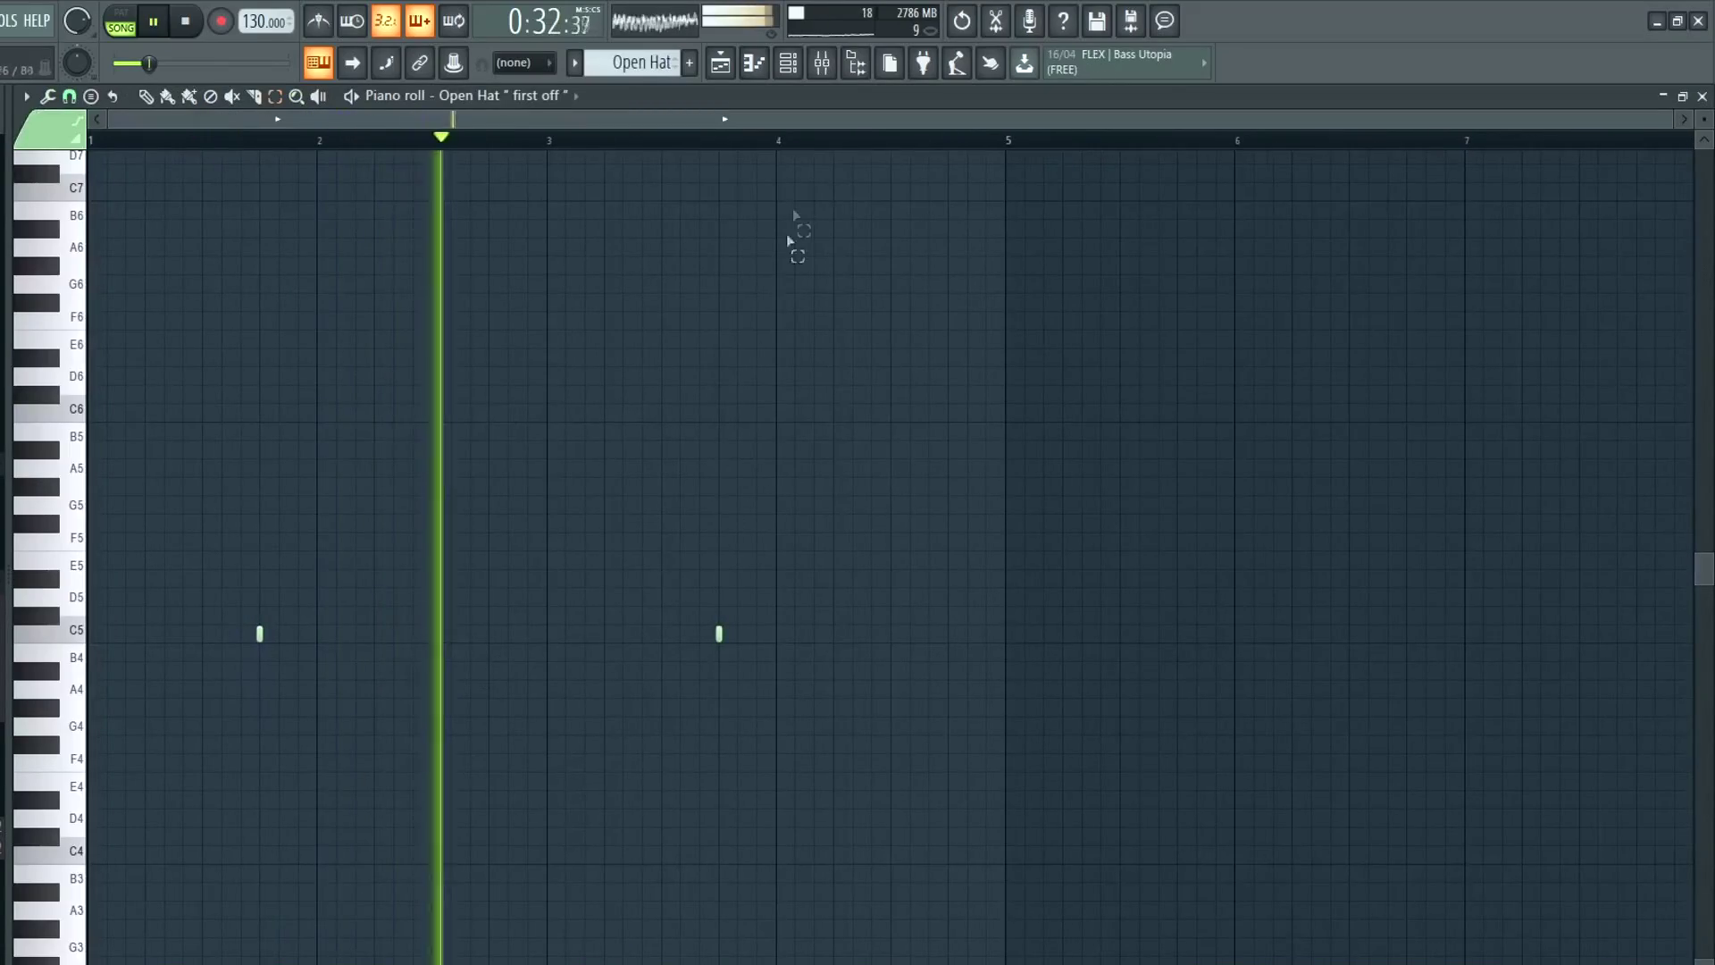
click(719, 64)
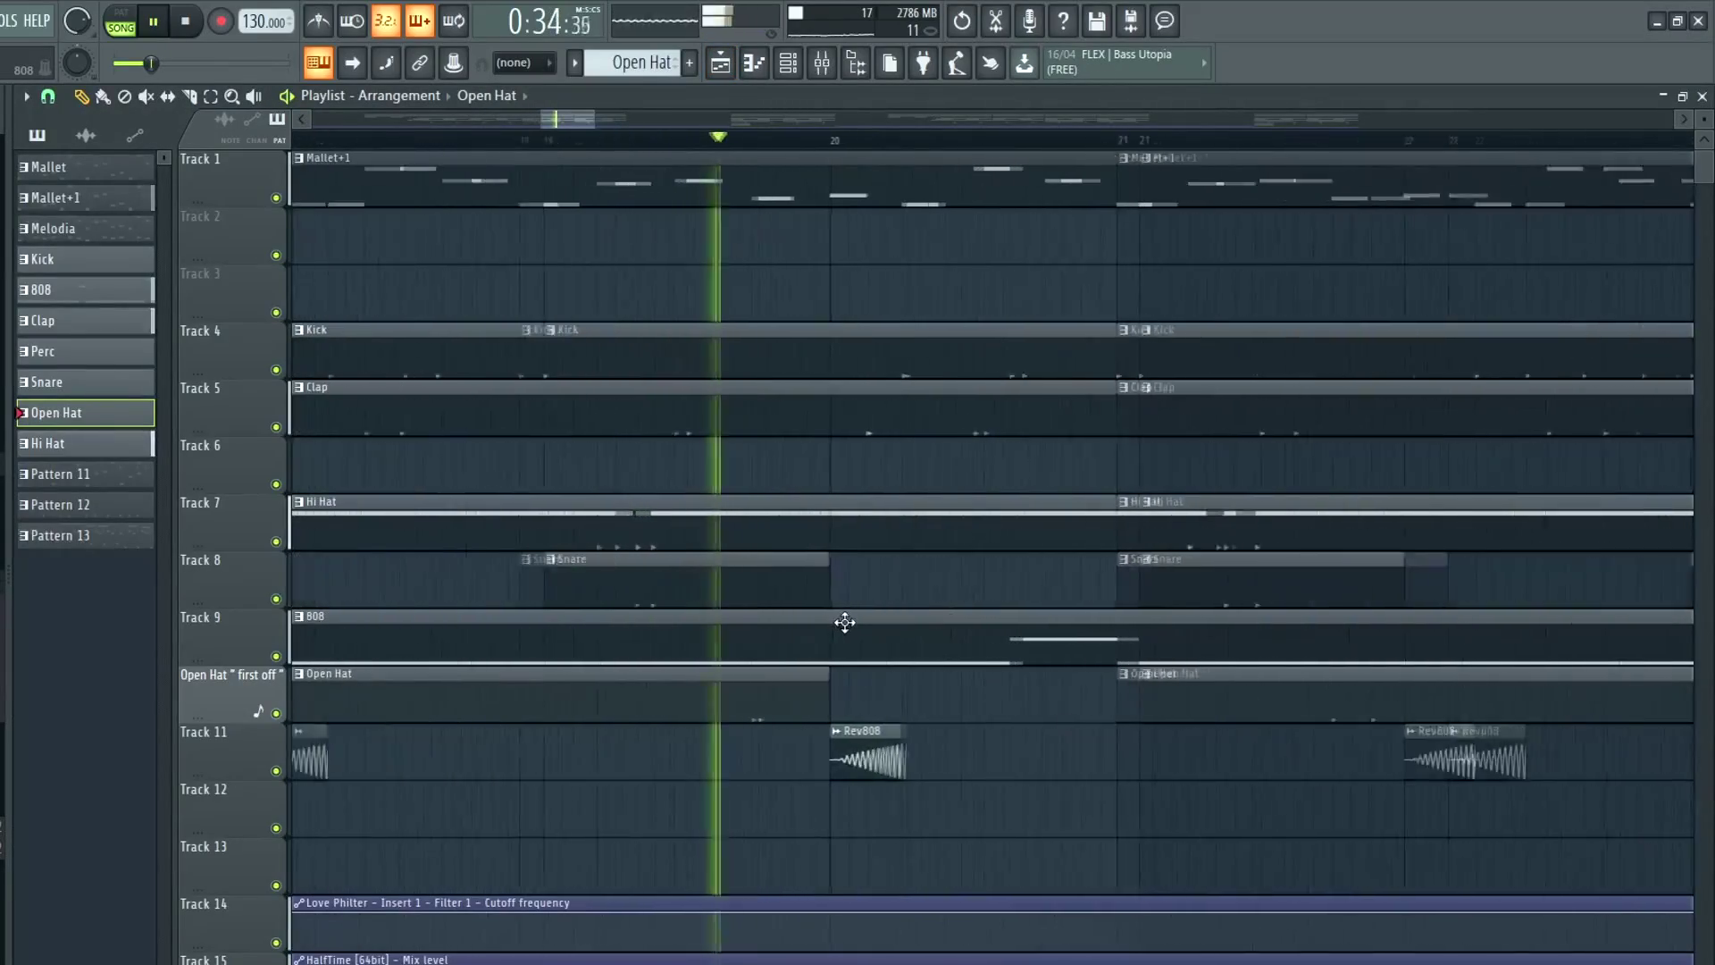
Examine the arrangement from the Melodia section at bar 25 through the drums' return at bar 33 with the two crash clips
scroll(845, 631, down, 2)
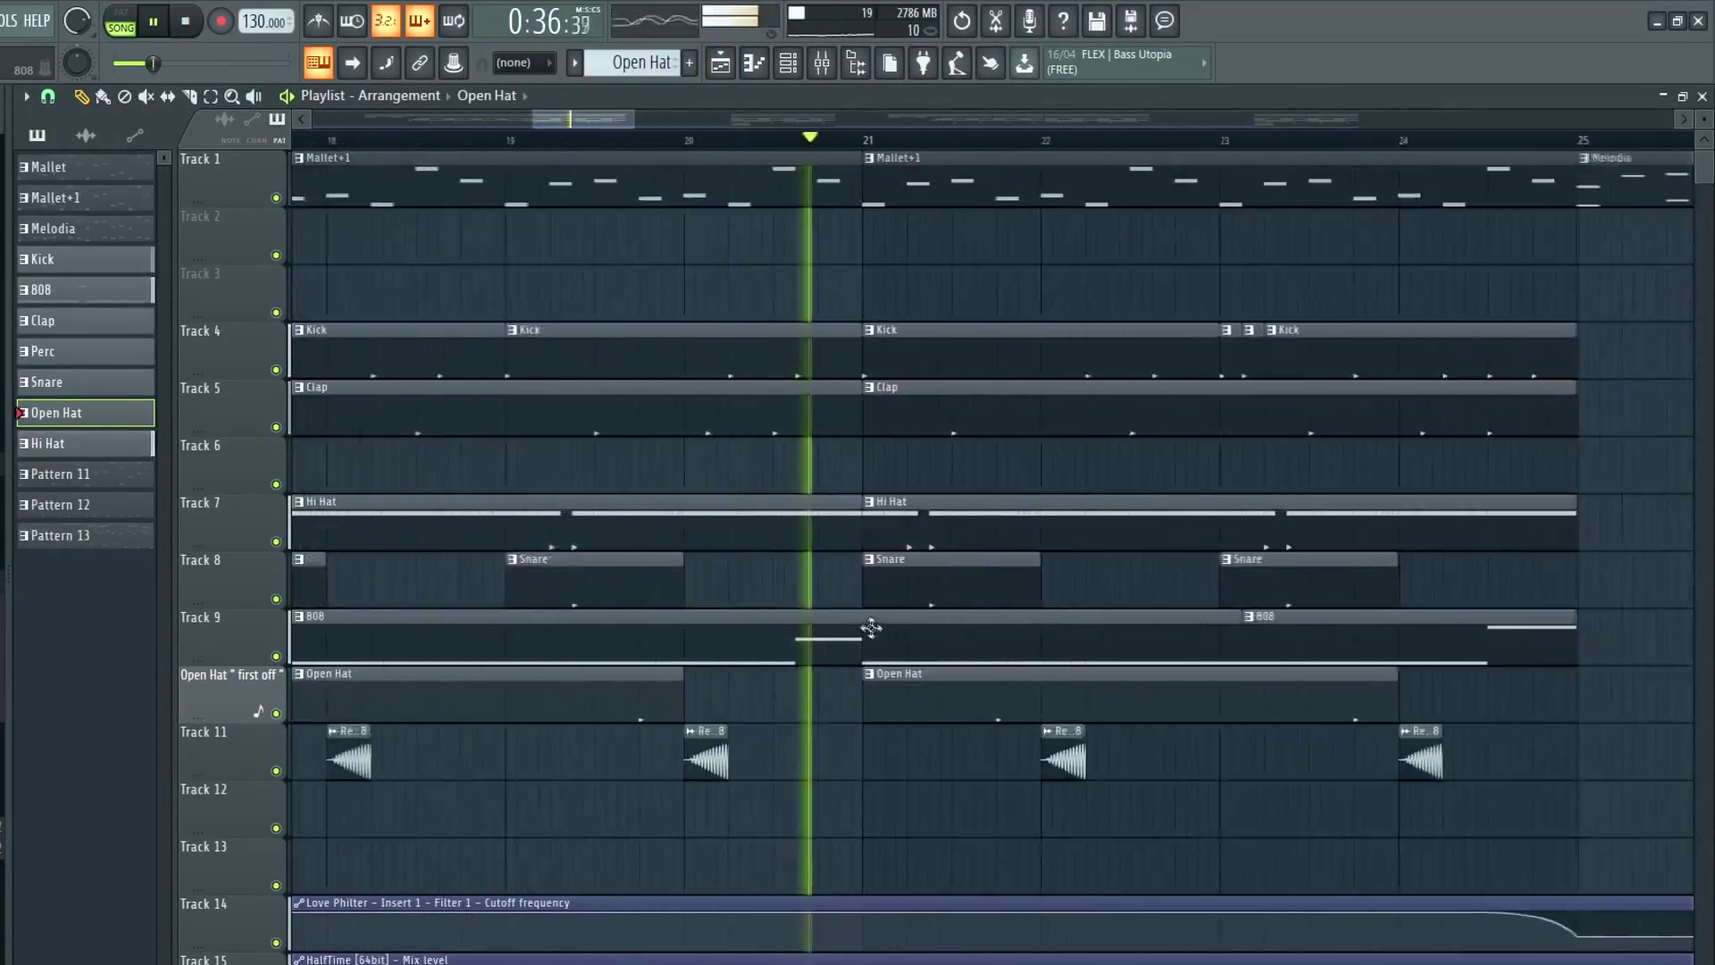
scroll(869, 628, down, 2)
scroll(987, 626, down, 4)
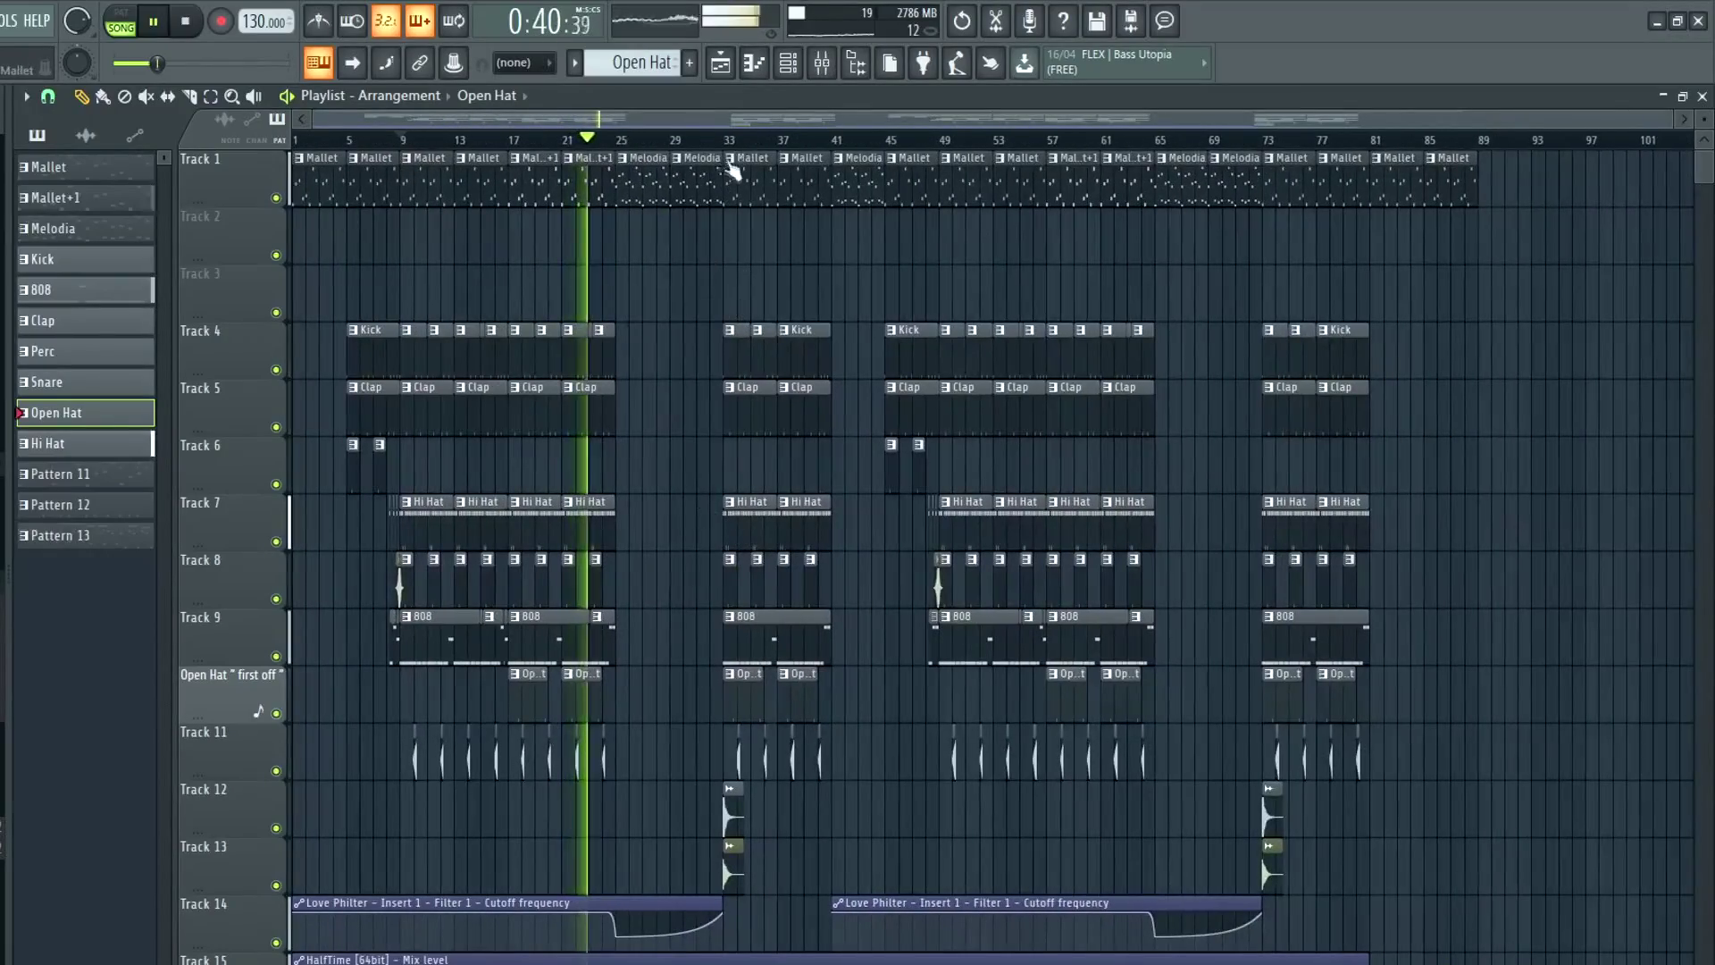
scroll(702, 724, up, 5)
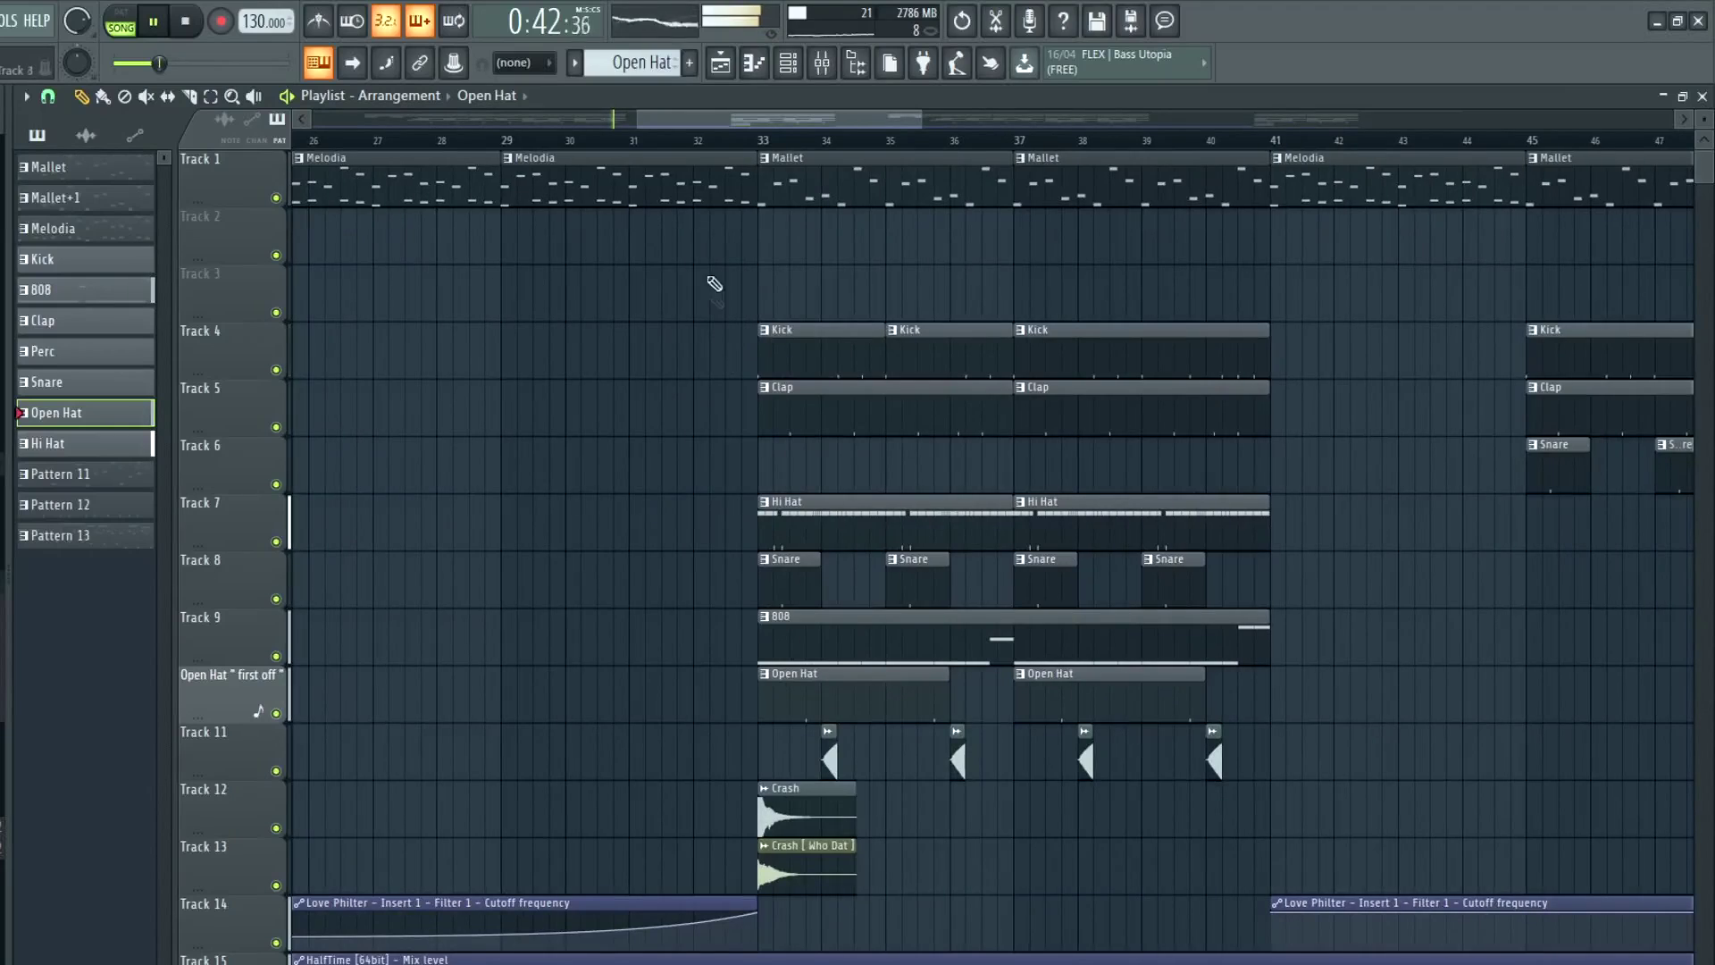
scroll(672, 309, down, 3)
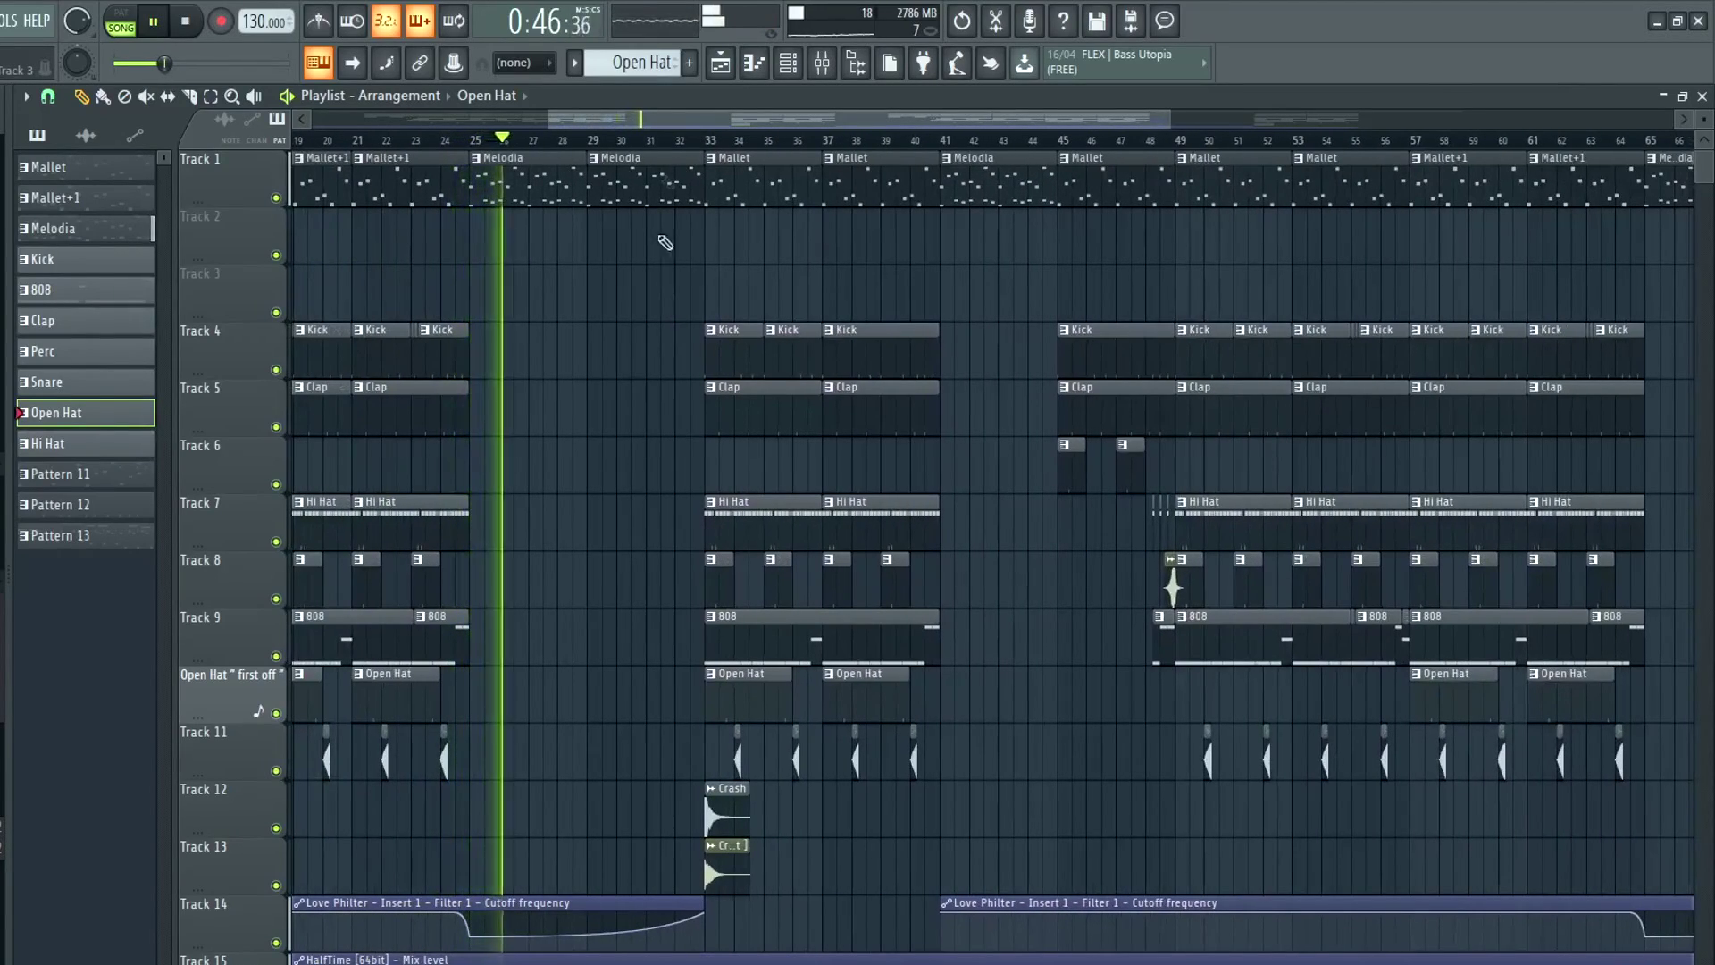
scroll(725, 884, up, 2)
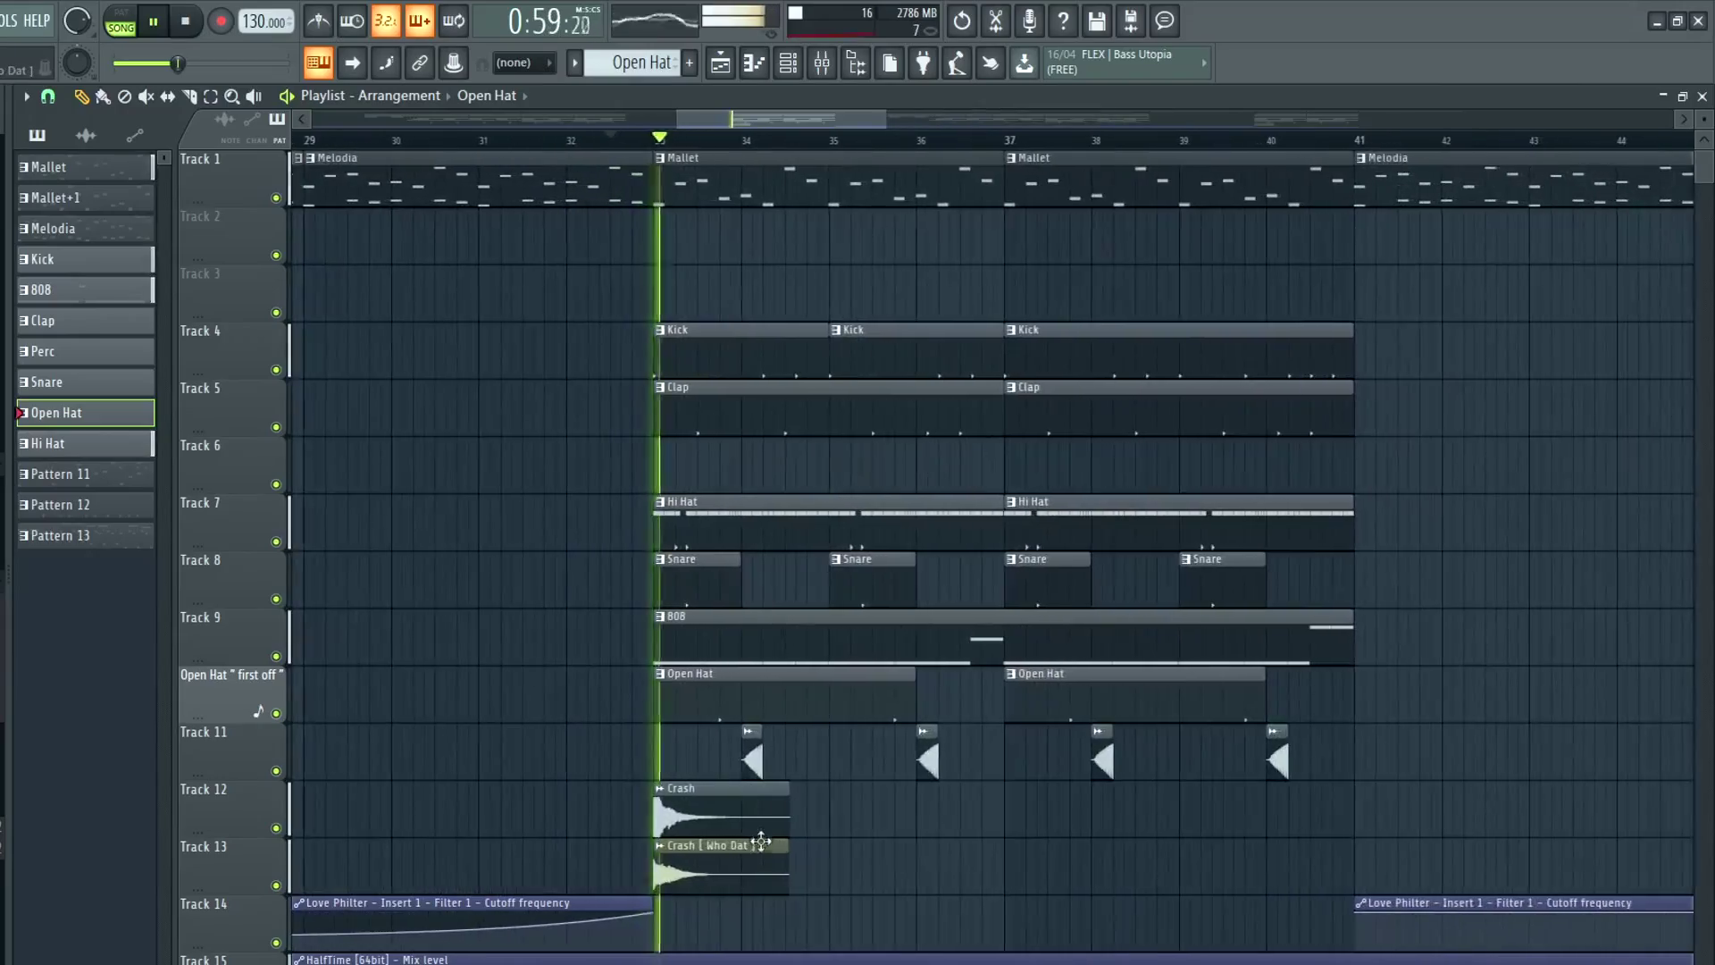
scroll(784, 812, down, 8)
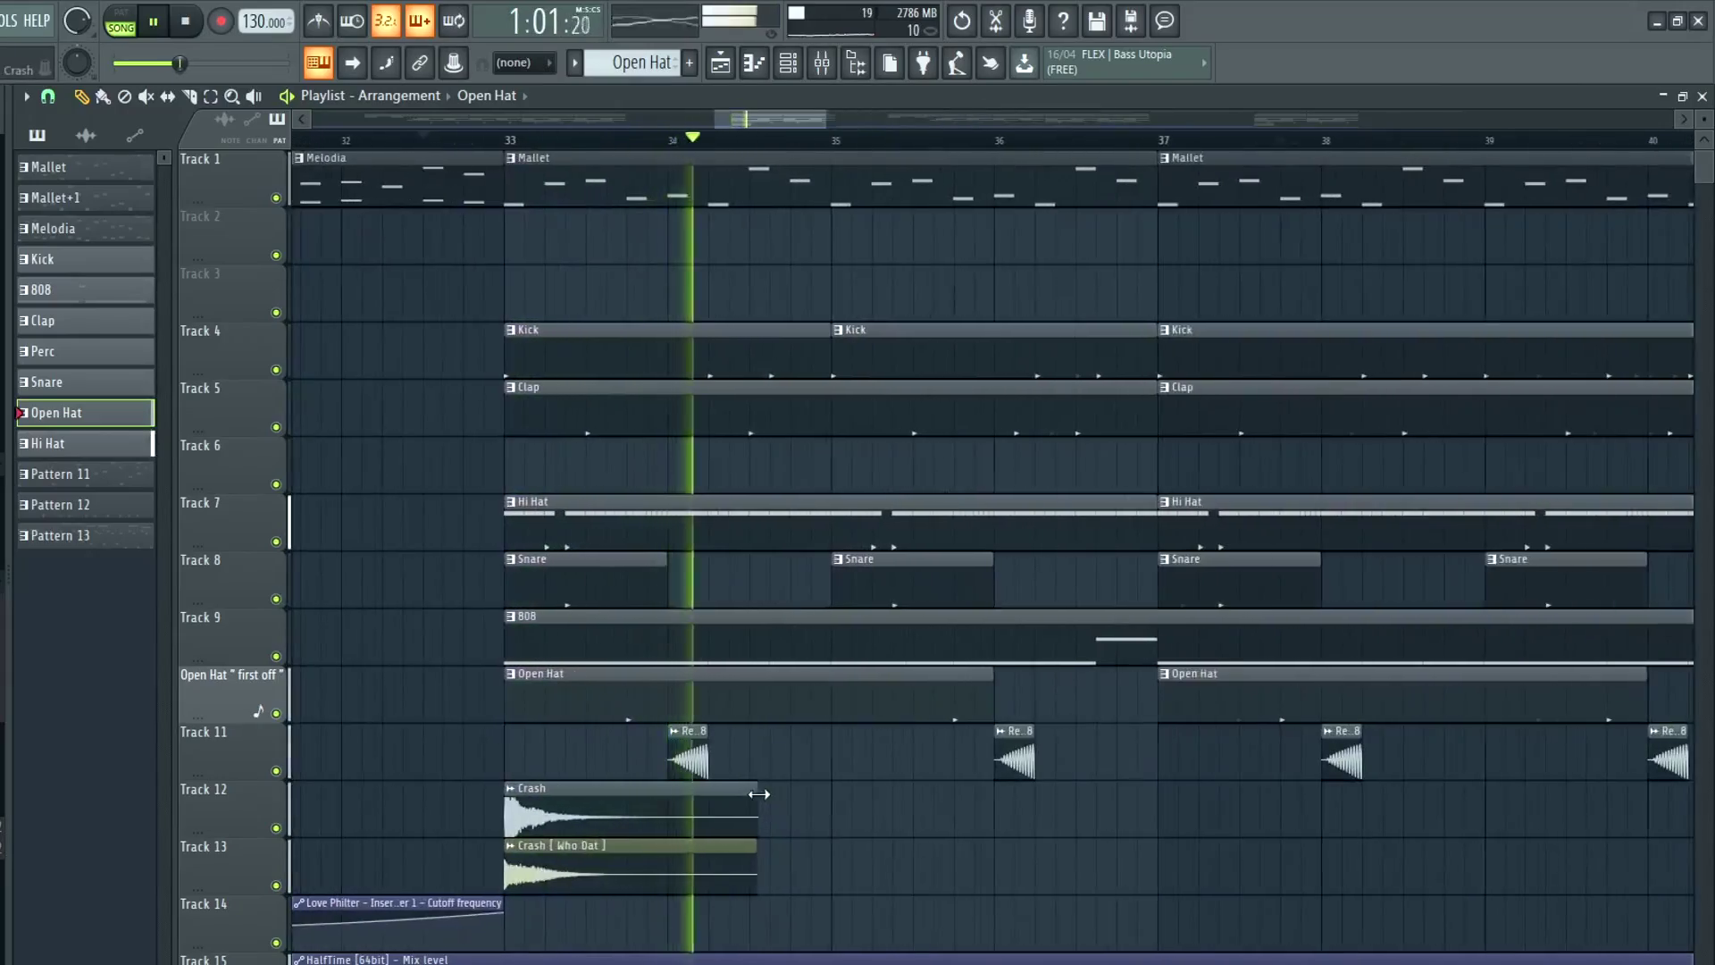